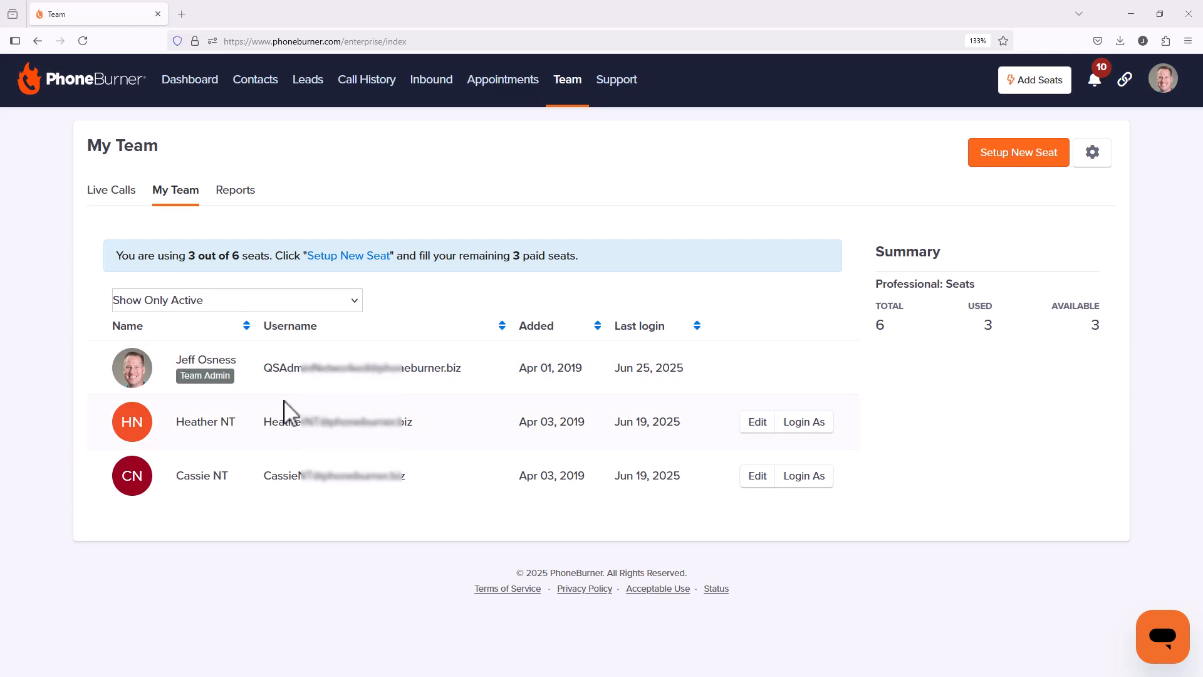
Step: Open the contact manager's LeadStream settings and start creating a new LeadStream
{"action": "left_click", "coordinate": [255, 80]}
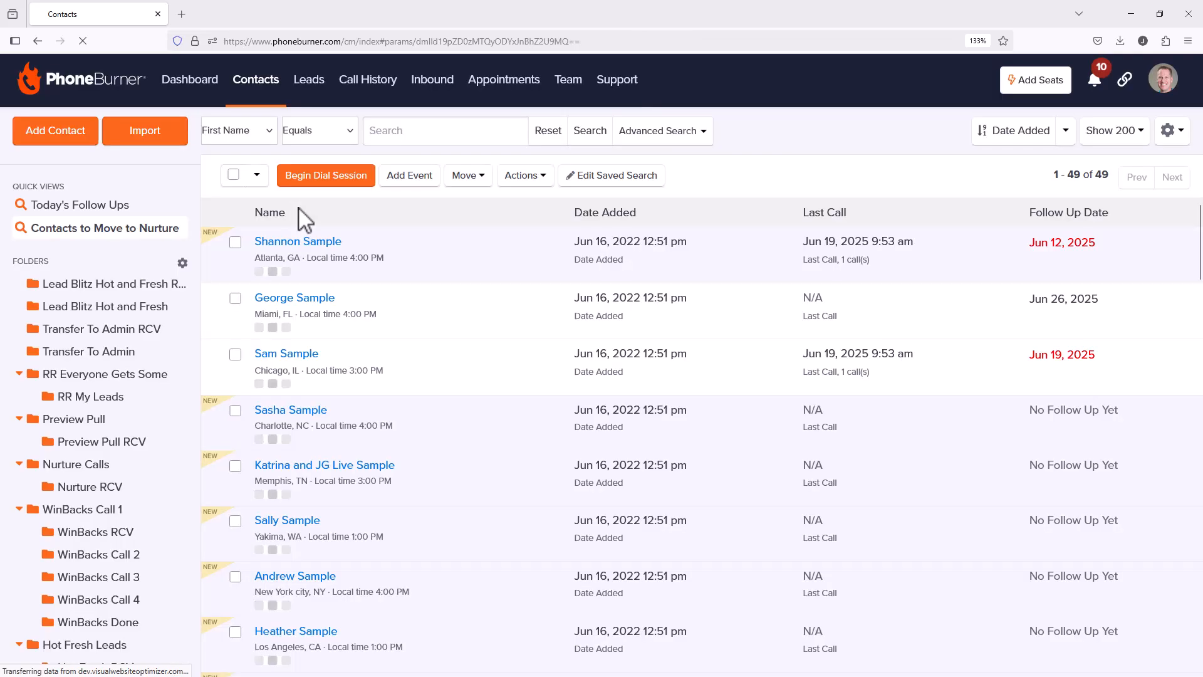
{"action": "left_click", "coordinate": [1170, 135]}
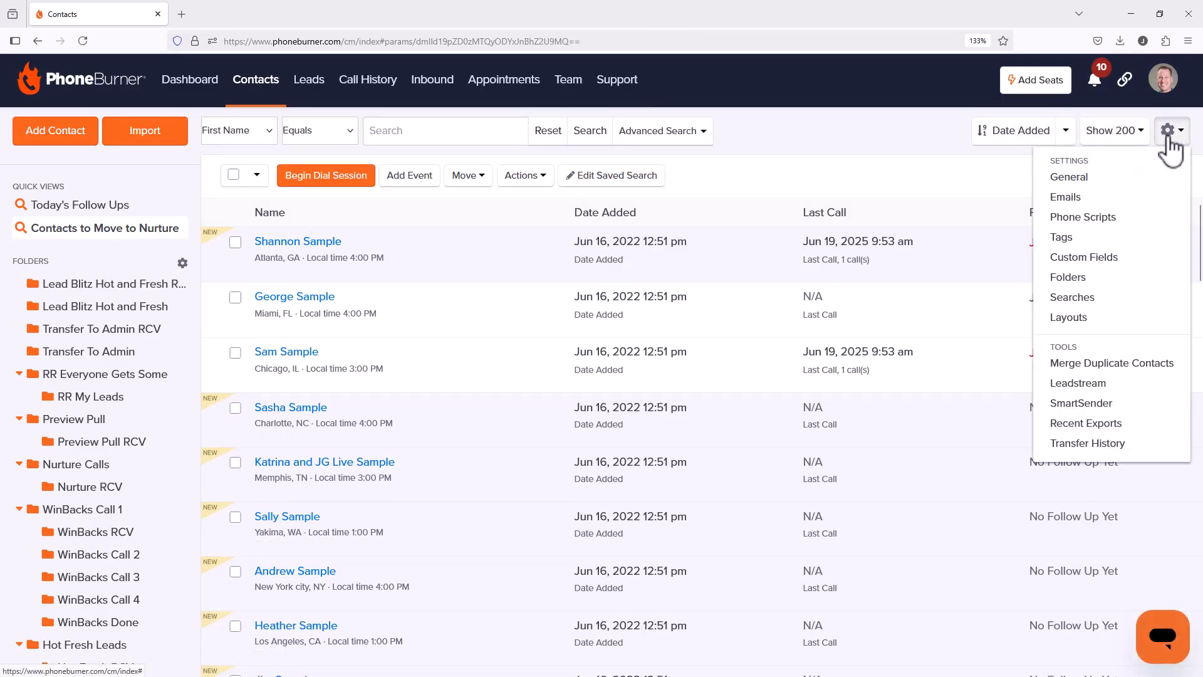
{"action": "left_click", "coordinate": [1106, 387]}
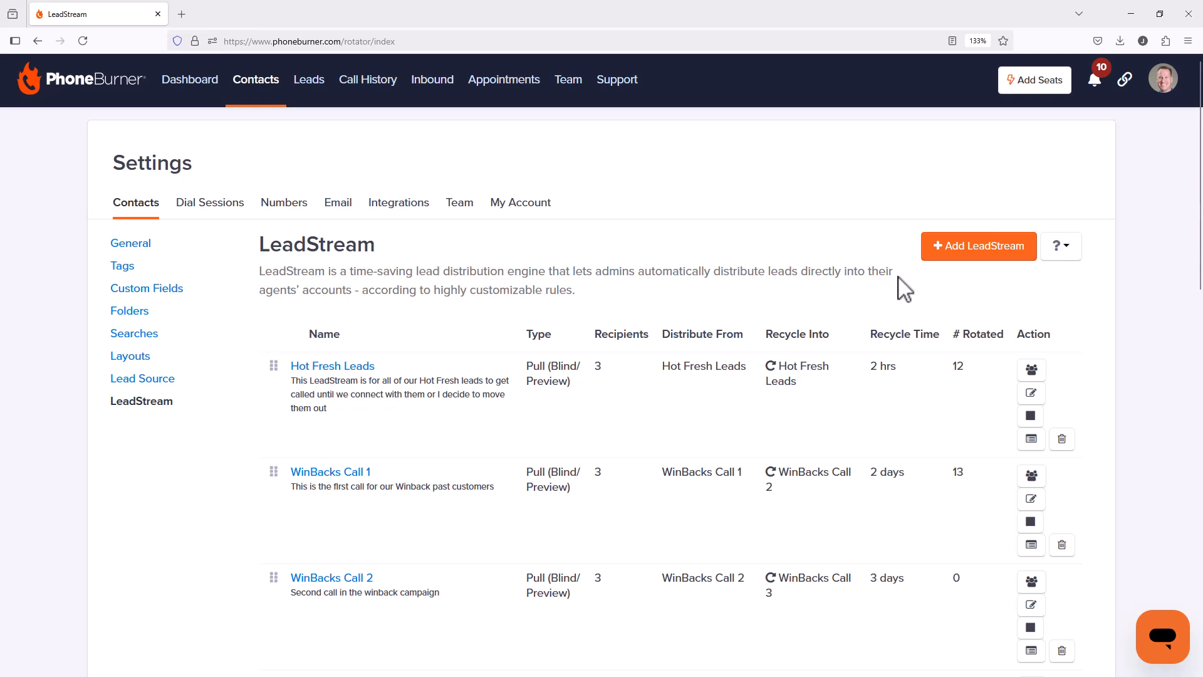
{"action": "left_click", "coordinate": [953, 246]}
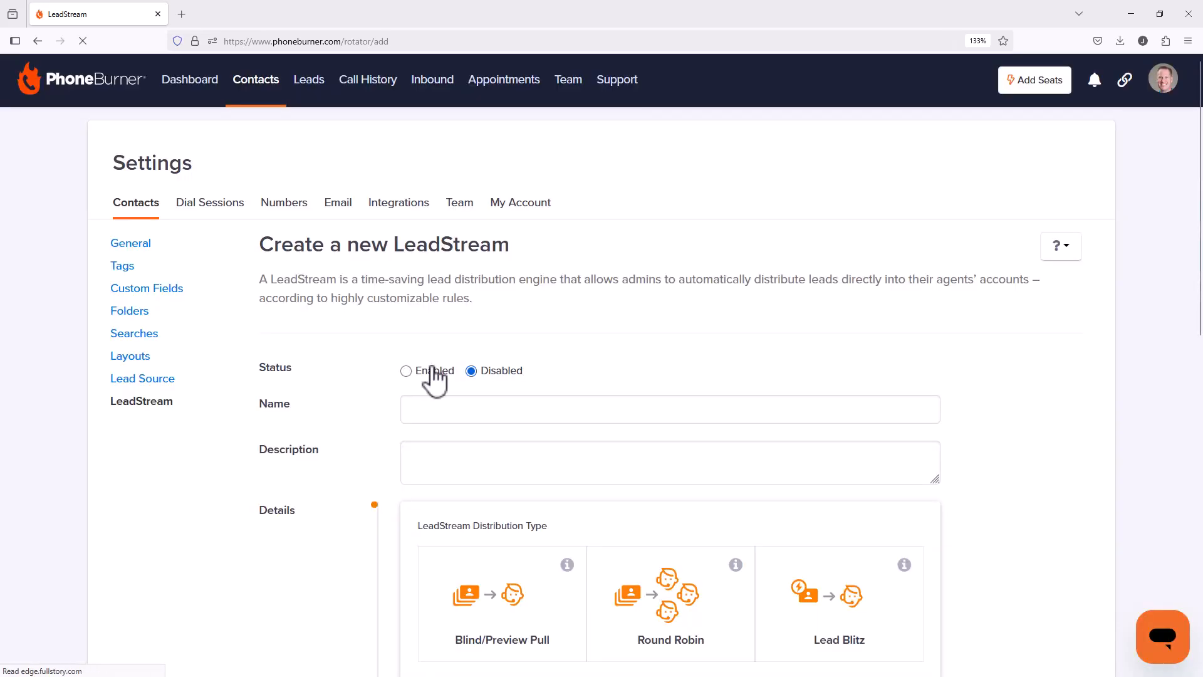
Step: Set the LeadStream's status to Enabled, name it "Delete Me Please" and enter the description "this leadstream needs to be deleted"
{"action": "left_click", "coordinate": [434, 370]}
{"action": "left_click", "coordinate": [440, 409]}
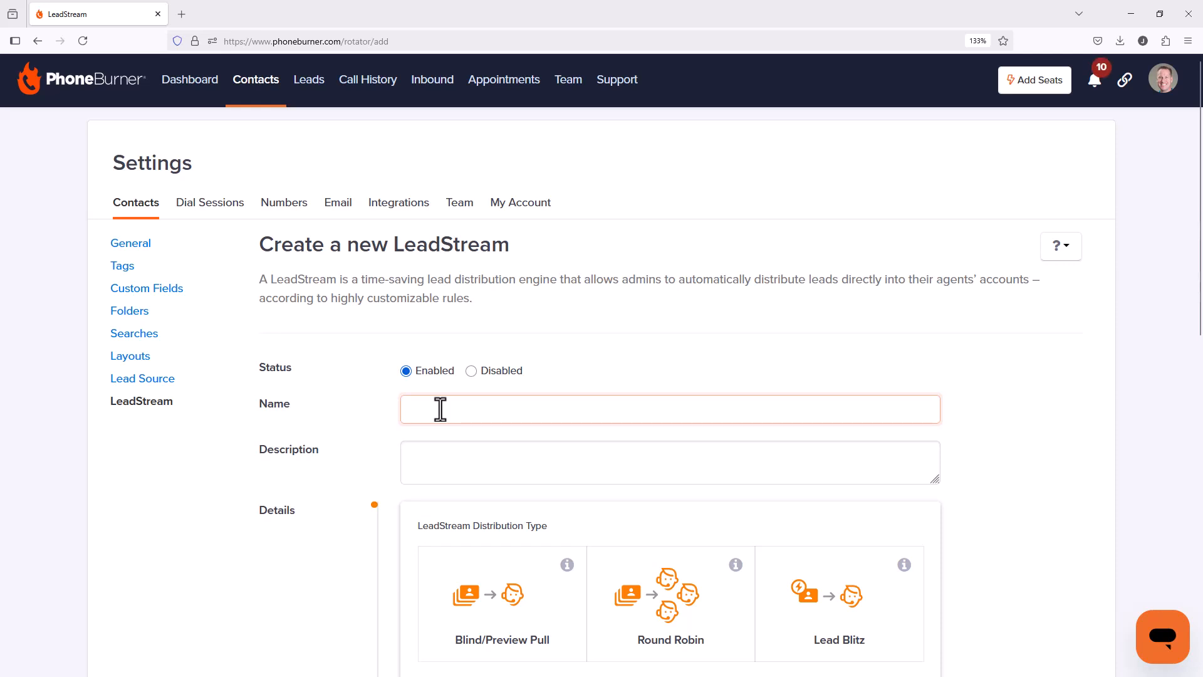
{"action": "type", "text": "Delete Me Please"}
{"action": "left_click_drag", "start_coordinate": [518, 408], "coordinate": [411, 411]}
{"action": "left_click", "coordinate": [521, 475]}
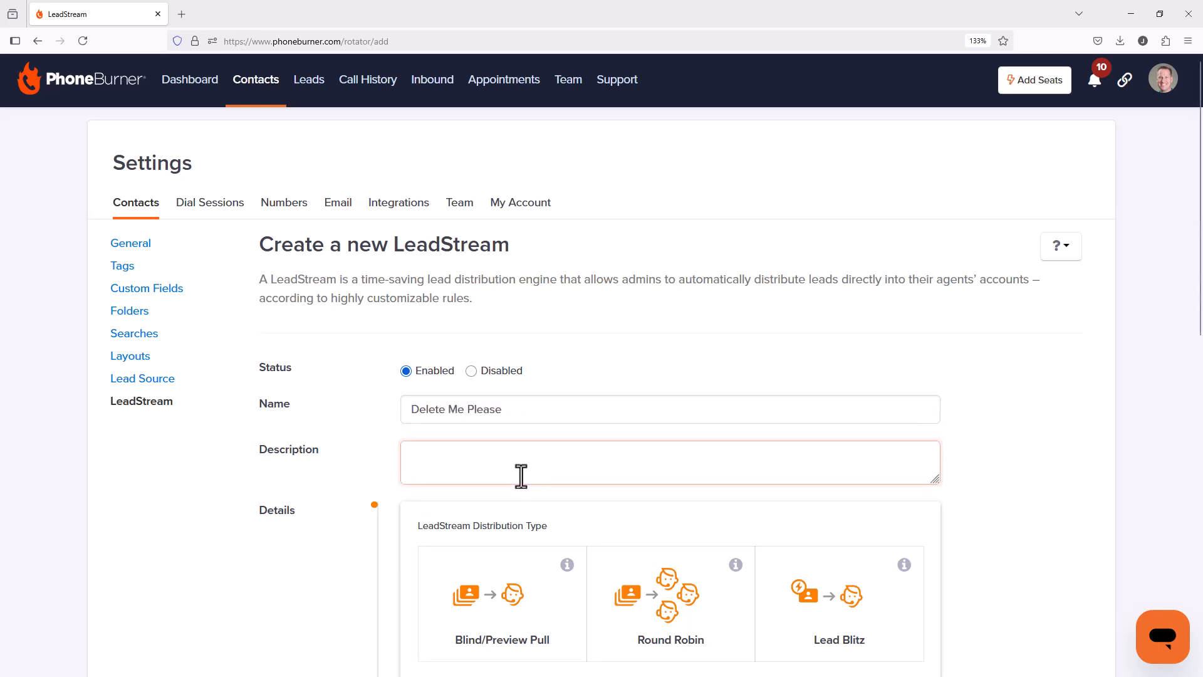
{"action": "type", "text": "this leadstream needs"}
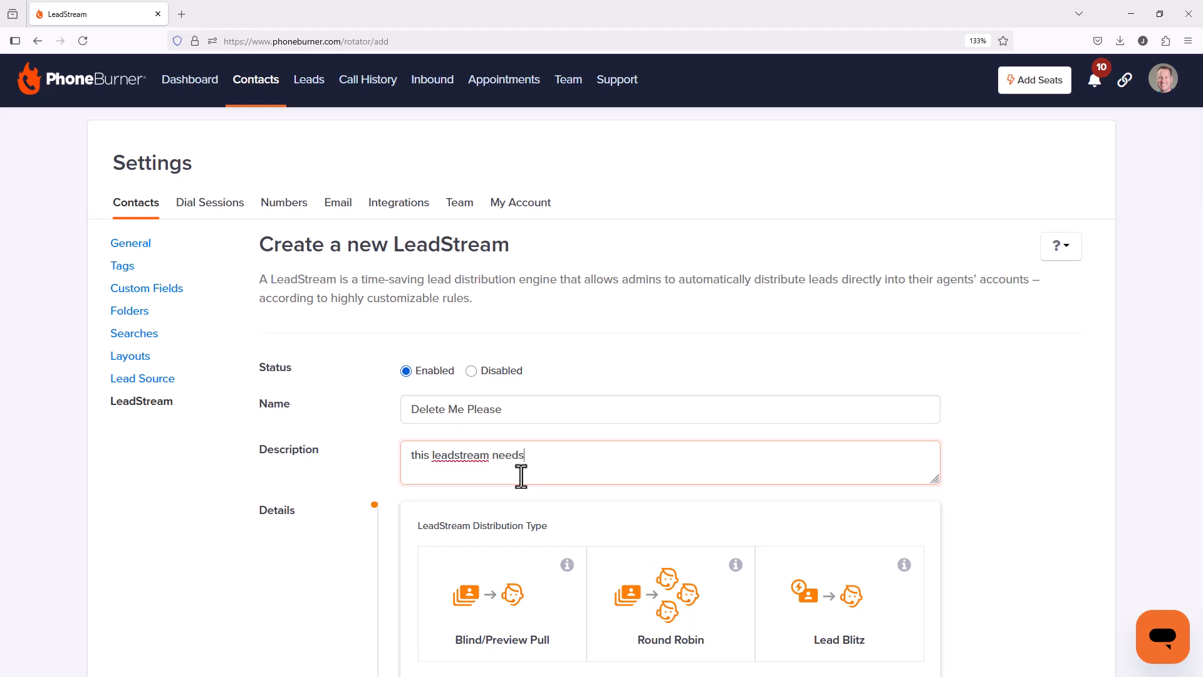
{"action": "type", "text": " to be deleted"}
Step: Choose Blind/Preview Pull as the LeadStream distribution type
{"action": "scroll", "coordinate": [577, 462], "scroll_direction": "down", "scroll_amount": 5}
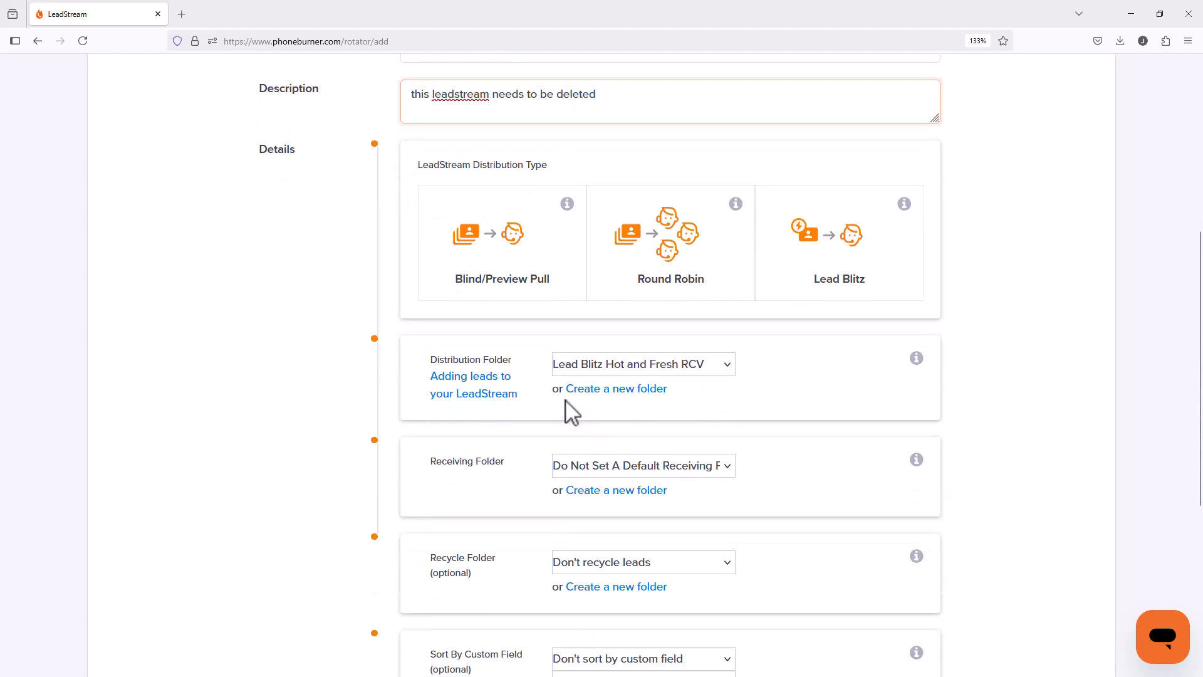
{"action": "left_click", "coordinate": [531, 251]}
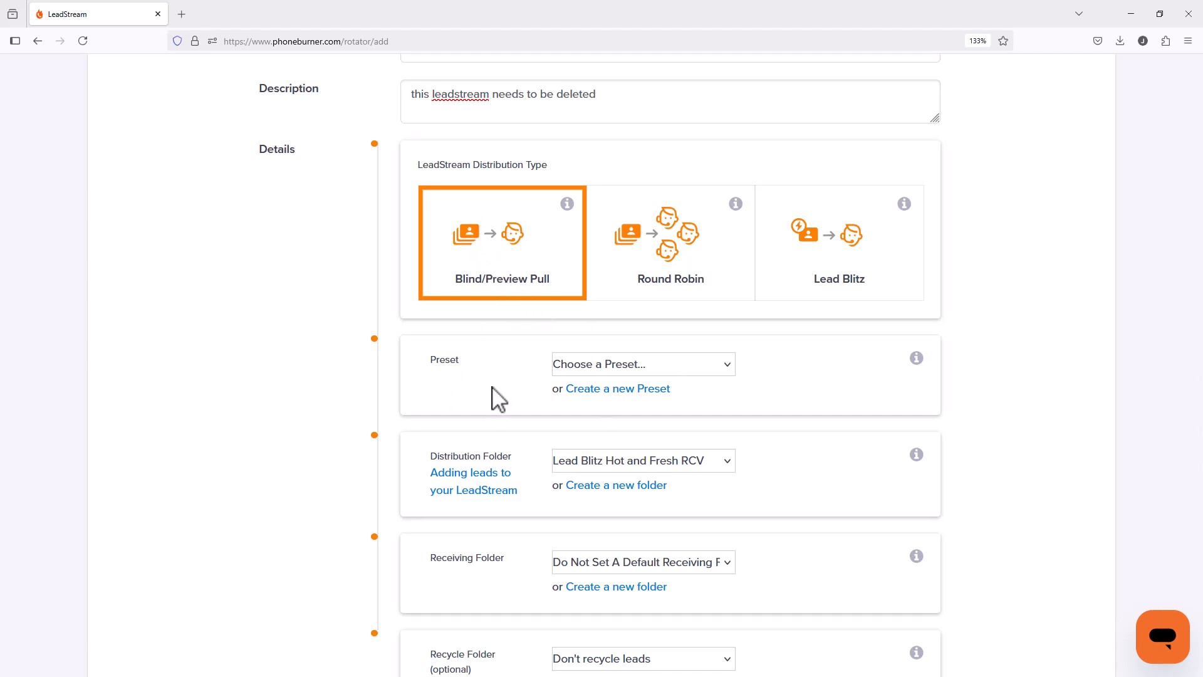
{"action": "left_click_drag", "start_coordinate": [462, 357], "coordinate": [429, 356]}
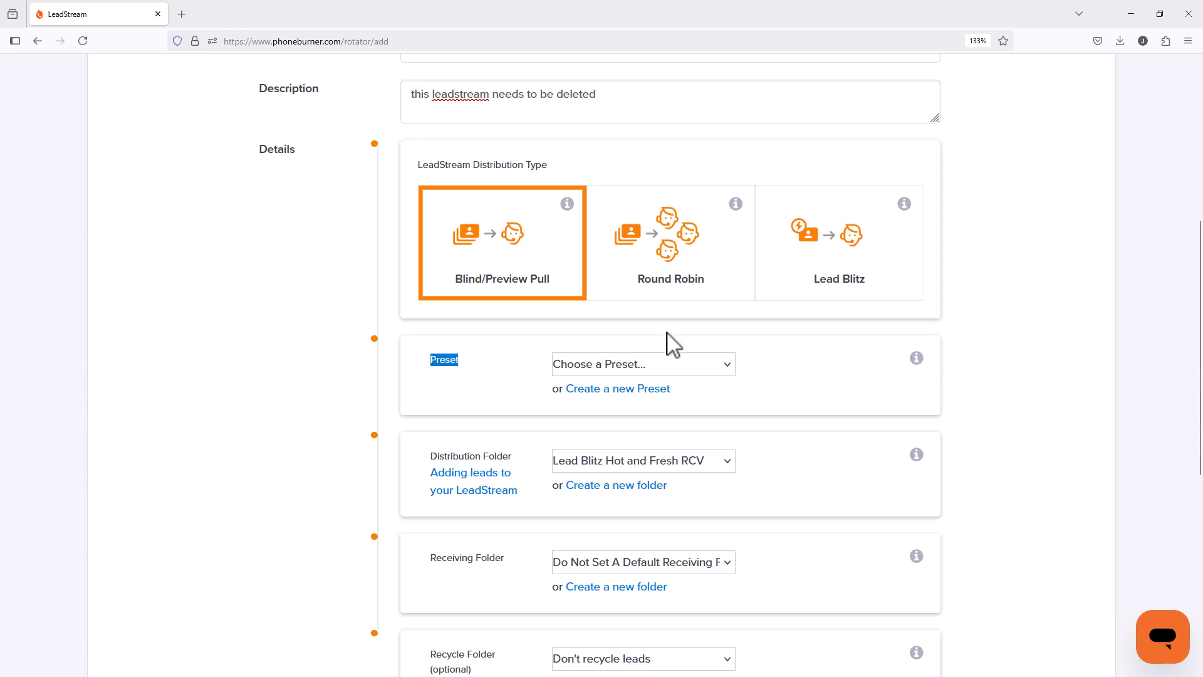
Step: Create and save a dialer preset named "Delete Me Please" with dialing set Winbacks Call 2 and live answer set Heathers Set
{"action": "left_click", "coordinate": [636, 390]}
{"action": "left_click", "coordinate": [502, 287]}
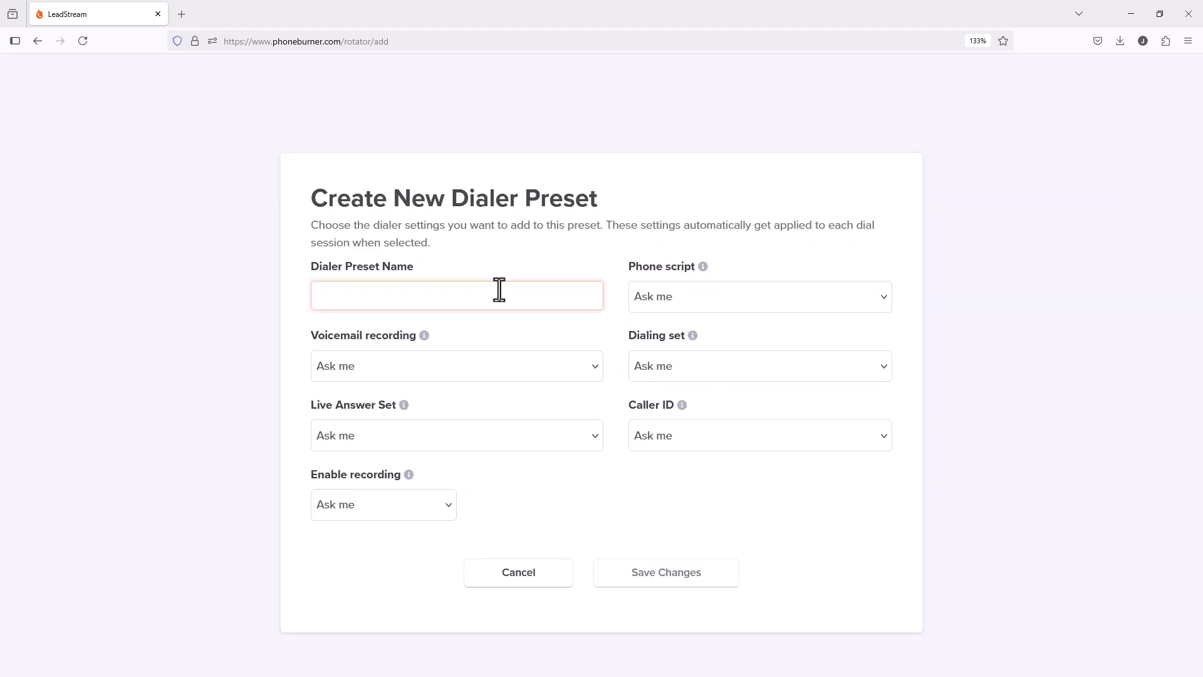
{"action": "type", "text": "Delete Me Please"}
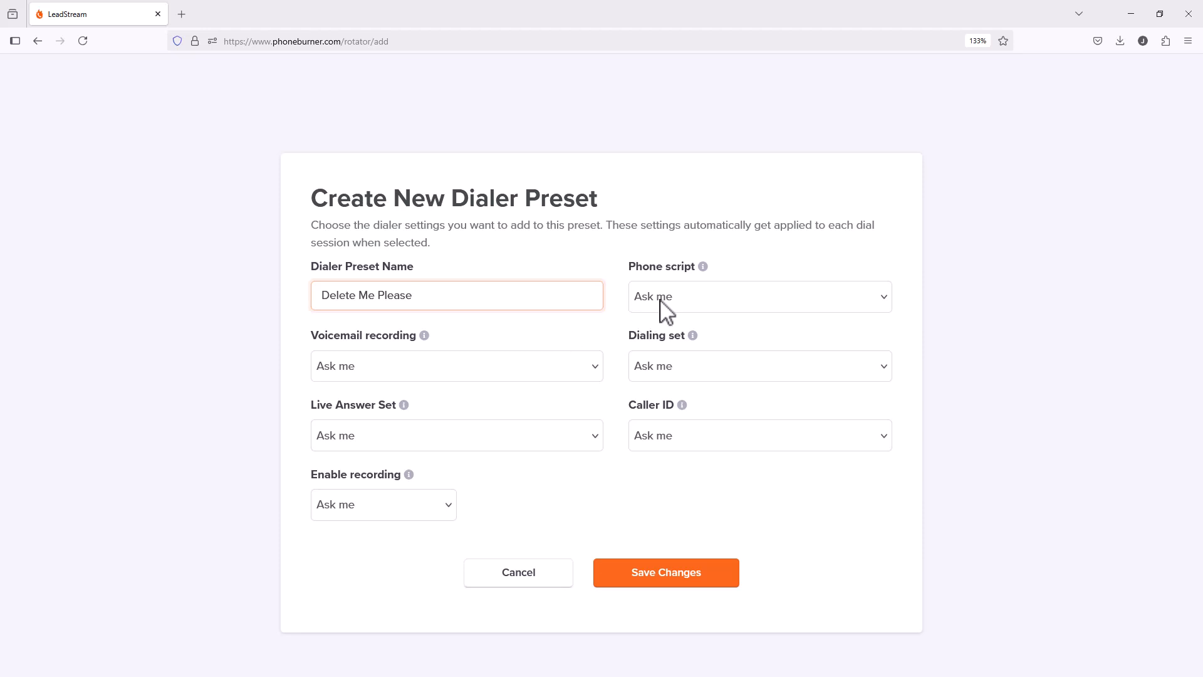
{"action": "left_click", "coordinate": [683, 371]}
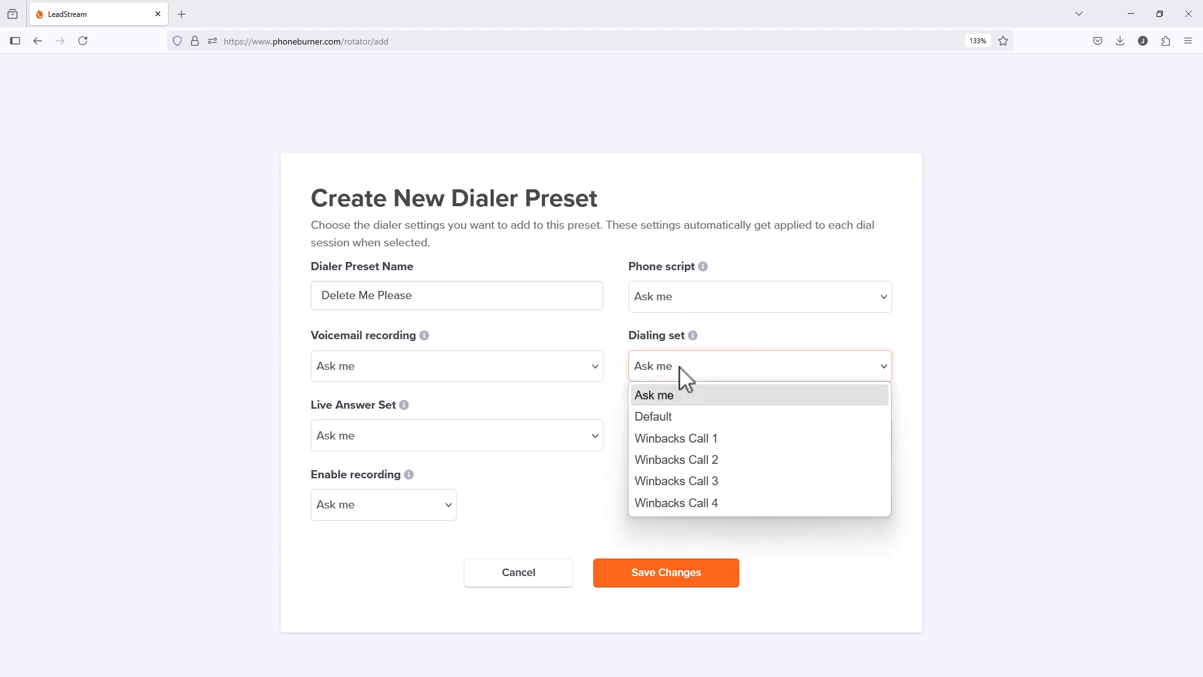
{"action": "left_click", "coordinate": [679, 463]}
{"action": "left_click", "coordinate": [498, 429]}
{"action": "left_click", "coordinate": [447, 508]}
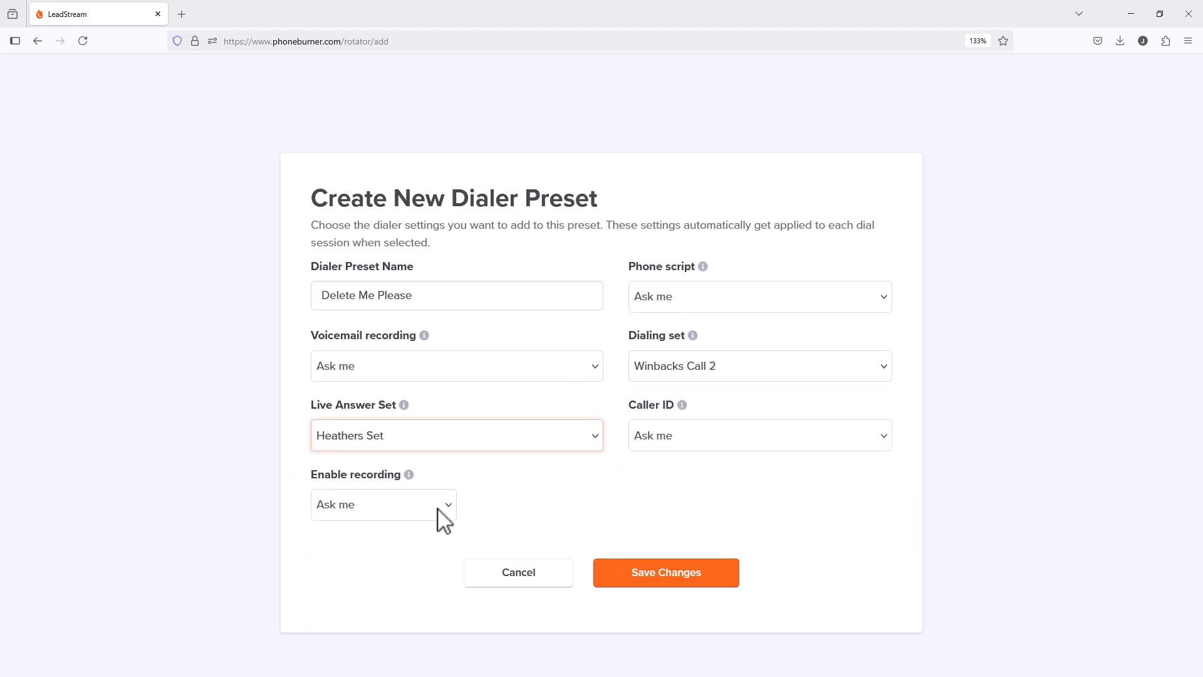
{"action": "left_click", "coordinate": [665, 583]}
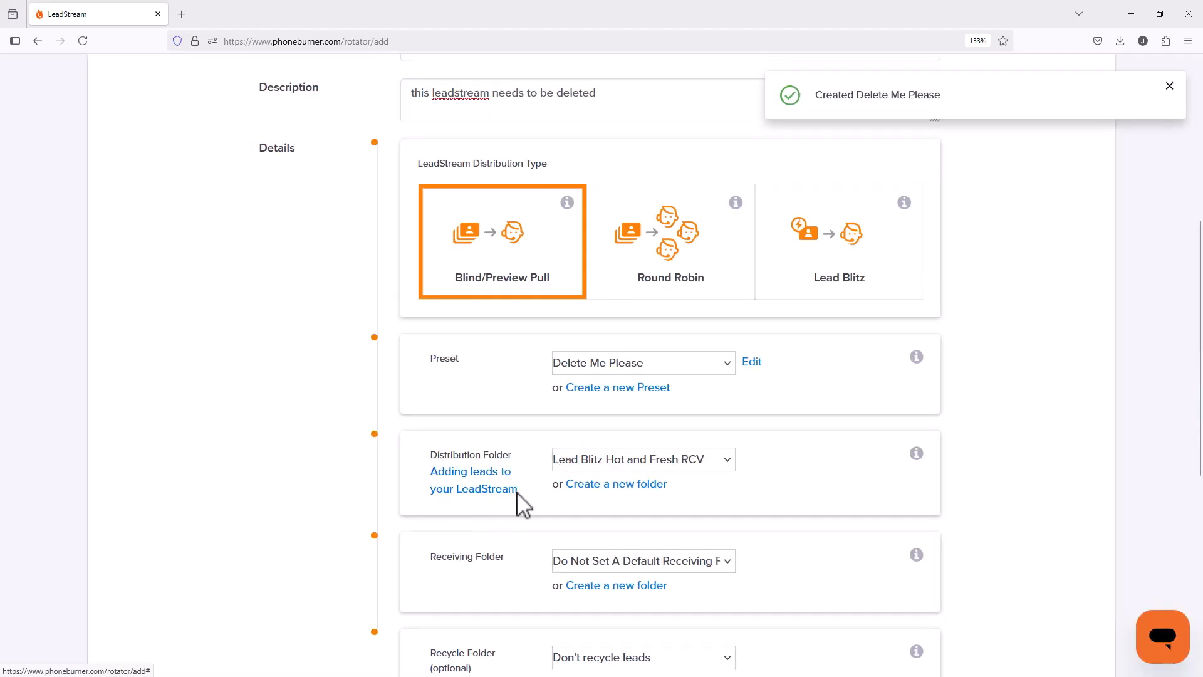
Step: Create a new distribution folder named "Delete Me Please" for the LeadStream
{"action": "scroll", "coordinate": [518, 502], "scroll_direction": "down", "scroll_amount": 3}
{"action": "scroll", "coordinate": [532, 487], "scroll_direction": "up", "scroll_amount": 3}
{"action": "left_click", "coordinate": [640, 486]}
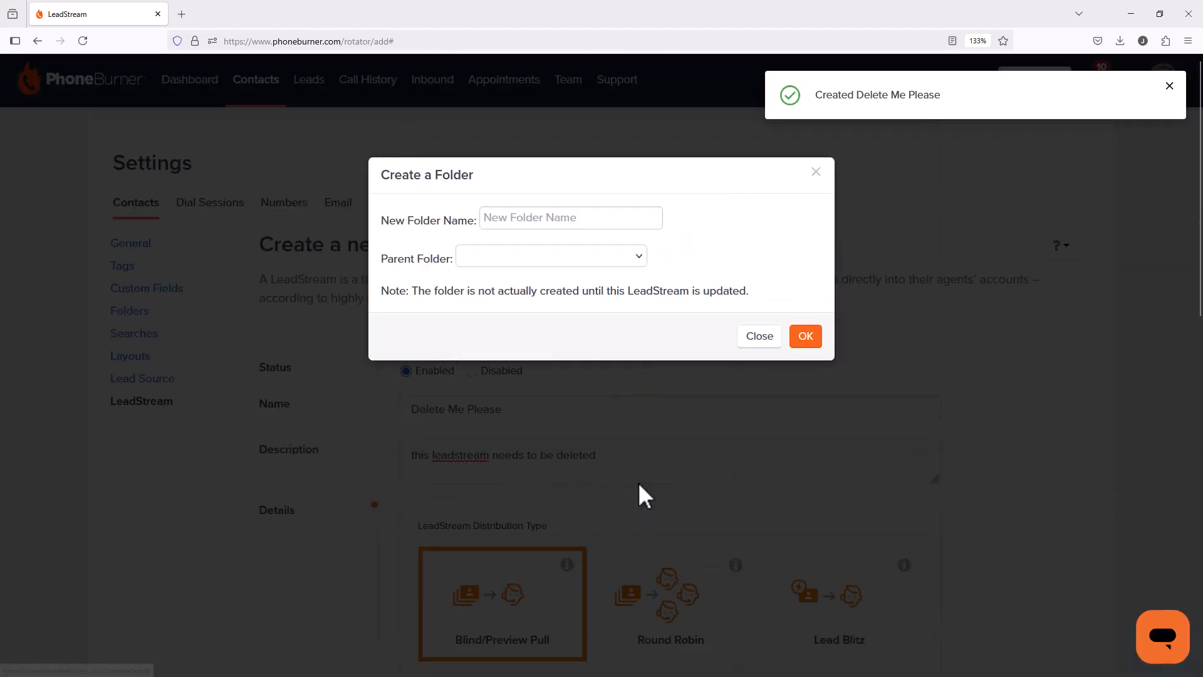
{"action": "left_click", "coordinate": [520, 220]}
{"action": "type", "text": "Delete Me Please"}
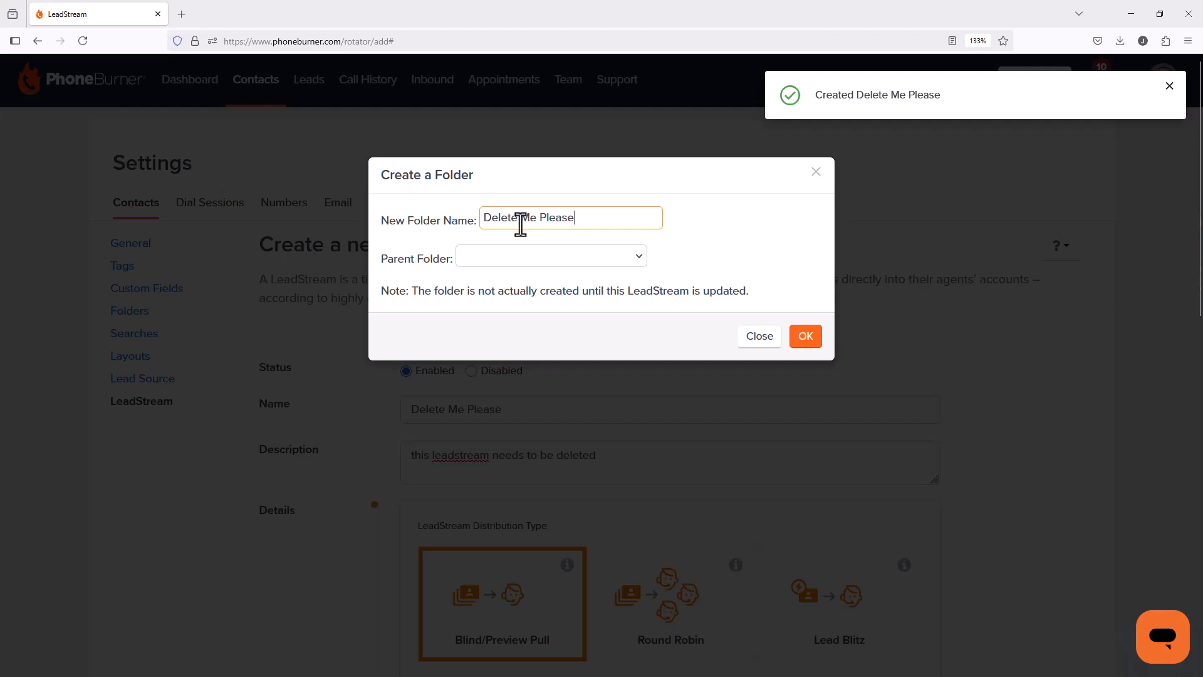
{"action": "left_click", "coordinate": [818, 342]}
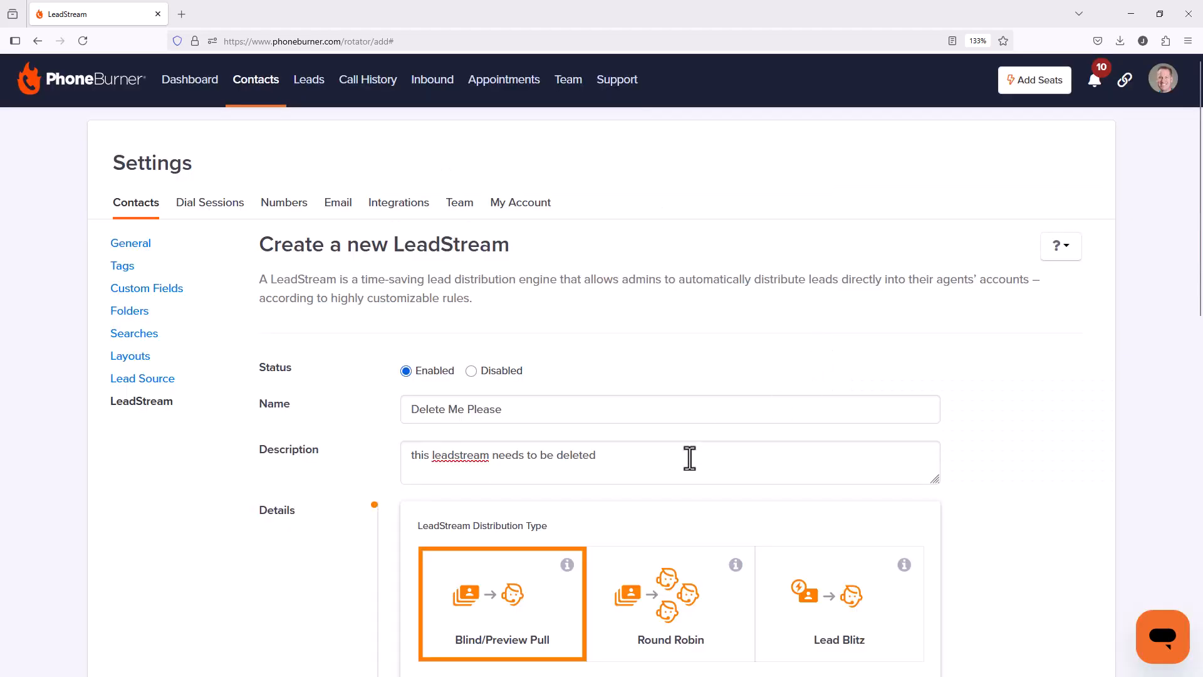
Step: Create a new receiving folder named "Delete Me Please RCV" for the LeadStream
{"action": "scroll", "coordinate": [692, 471], "scroll_direction": "down", "scroll_amount": 7}
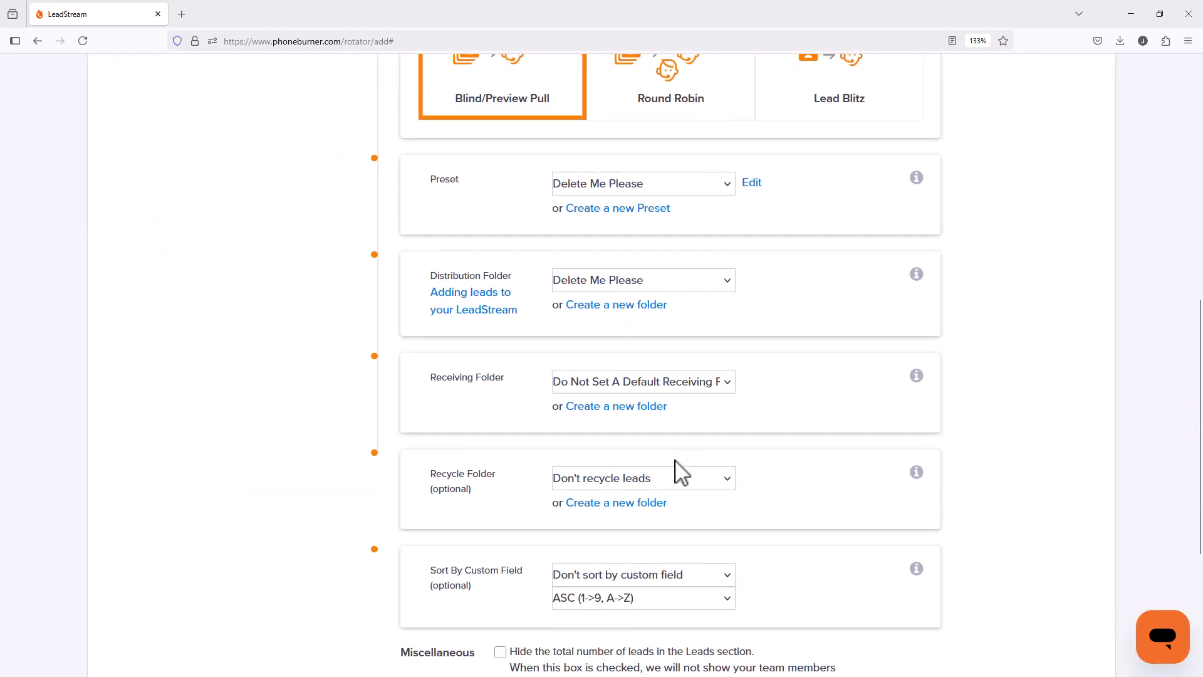
{"action": "left_click", "coordinate": [583, 408]}
{"action": "left_click", "coordinate": [508, 221]}
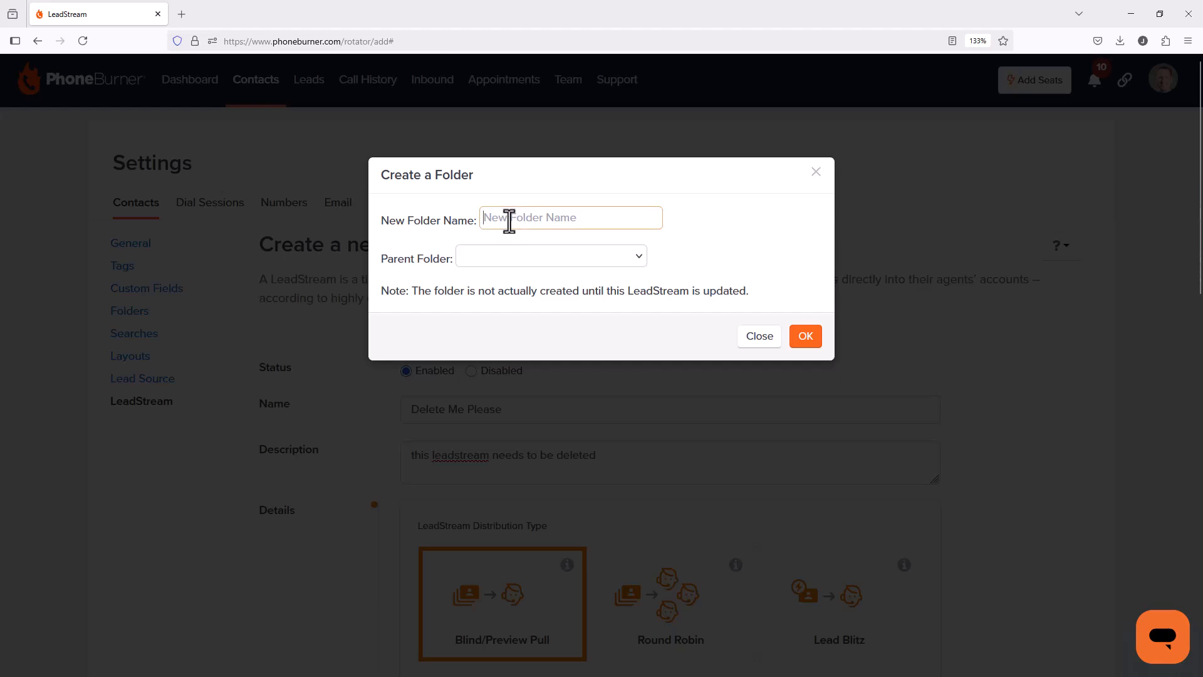
{"action": "type", "text": "Delete Me Please"}
{"action": "type", "text": "RCV"}
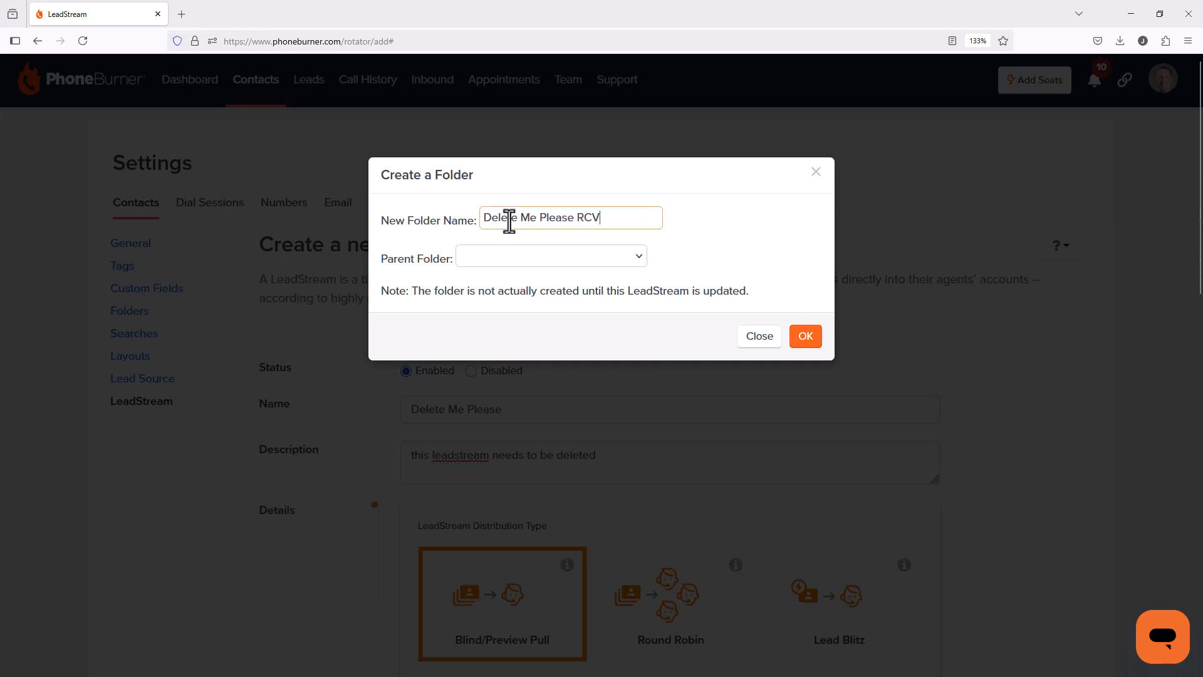
{"action": "left_click", "coordinate": [809, 334]}
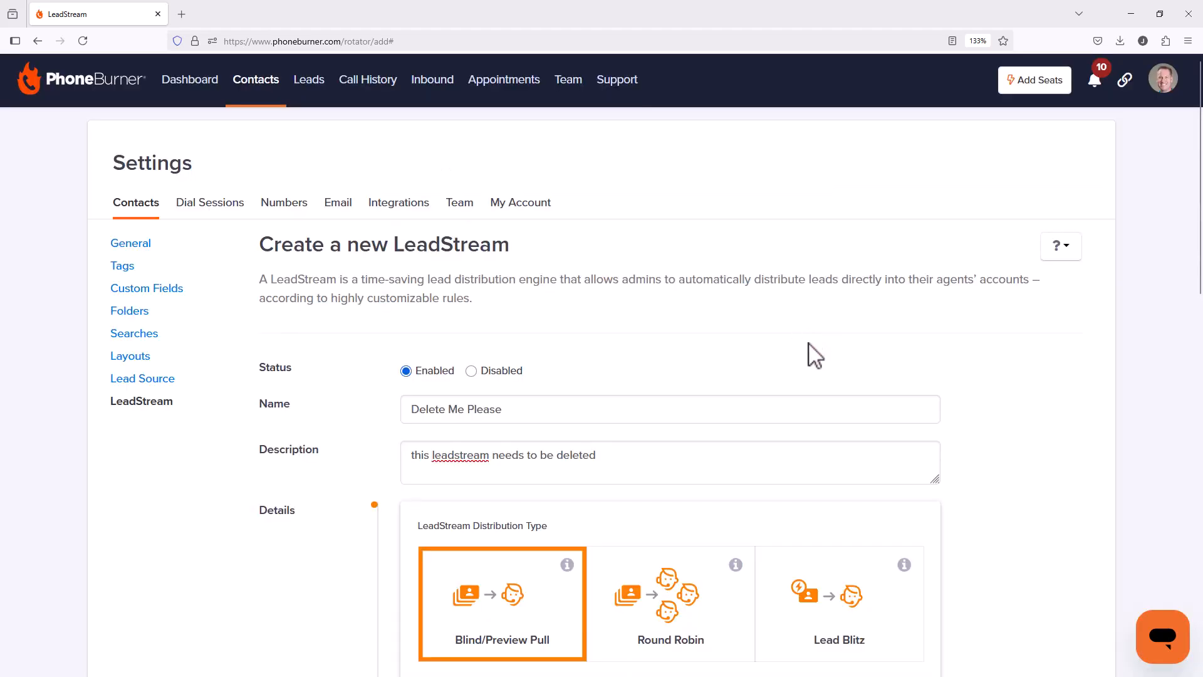
Step: Keep the folder lock, recycle and sorting defaults, save the LeadStream and continue to its recipients
{"action": "scroll", "coordinate": [805, 349], "scroll_direction": "down", "scroll_amount": 4}
{"action": "scroll", "coordinate": [758, 486], "scroll_direction": "down", "scroll_amount": 4}
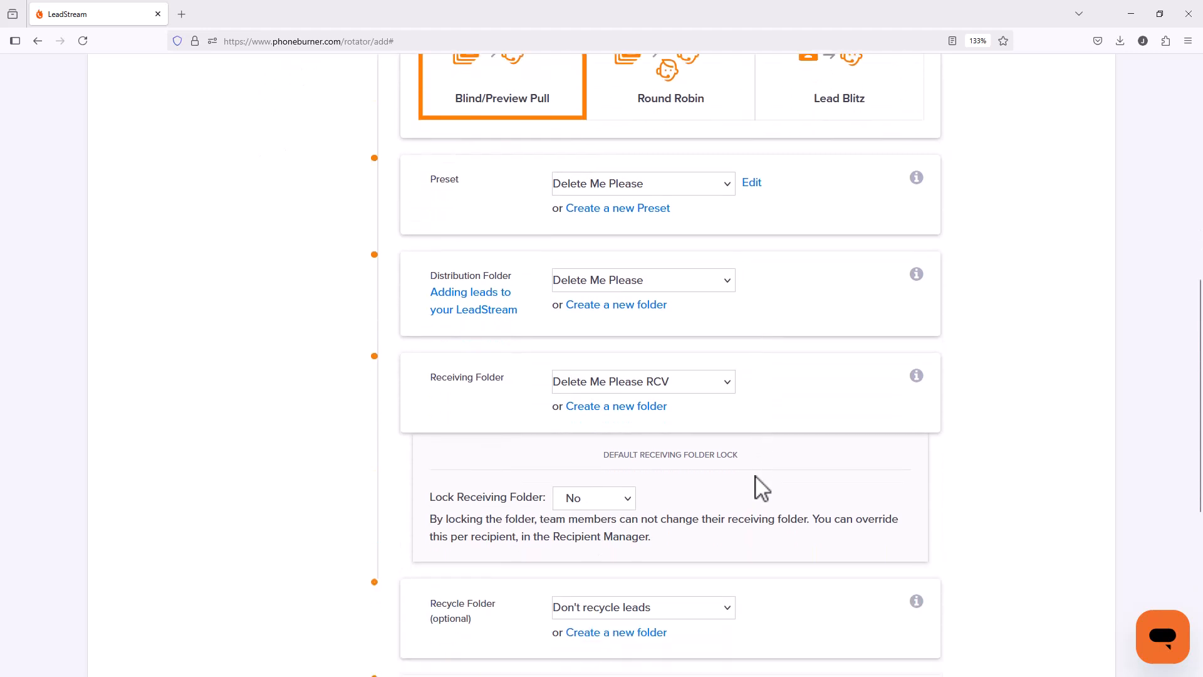
{"action": "scroll", "coordinate": [759, 483], "scroll_direction": "down", "scroll_amount": 3}
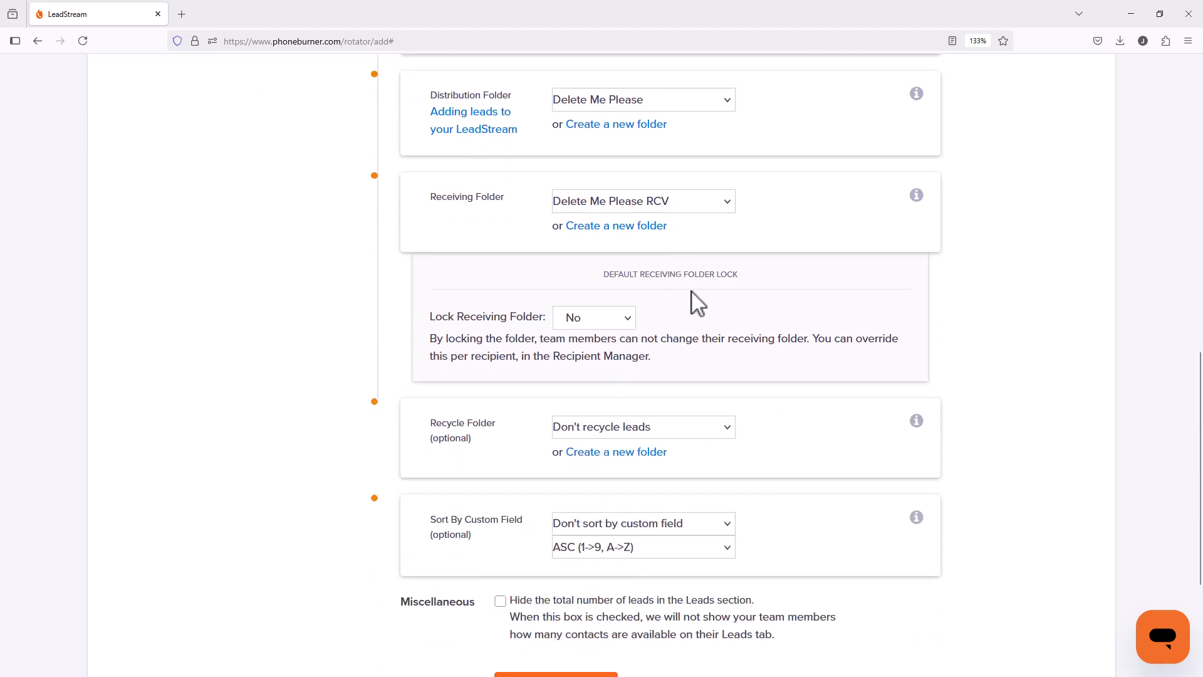
{"action": "scroll", "coordinate": [592, 408], "scroll_direction": "down", "scroll_amount": 3}
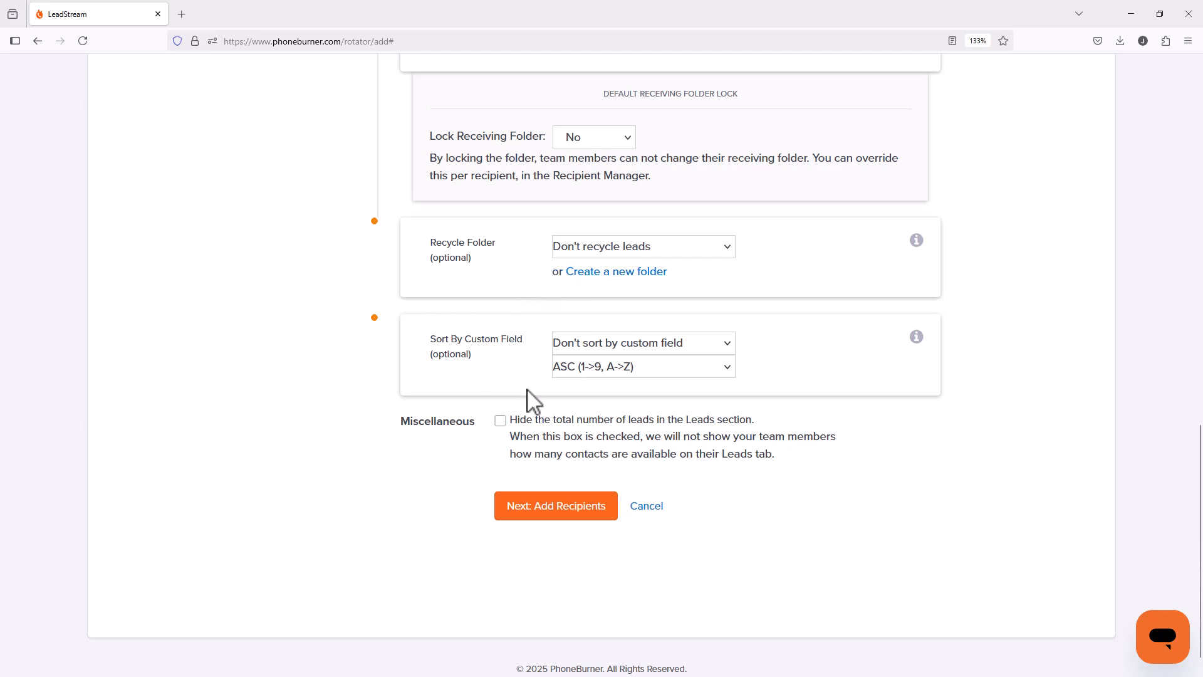
{"action": "left_click", "coordinate": [558, 517]}
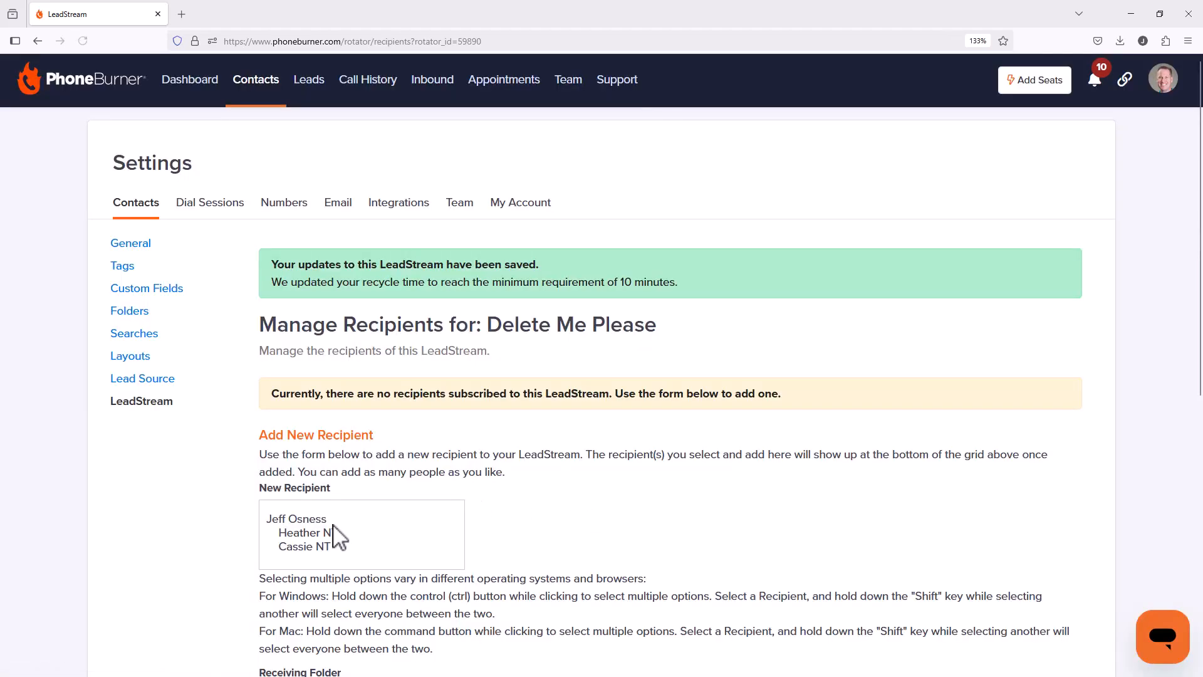
Step: Add the team admin as a recipient of the LeadStream with the default Blind pull type and preset
{"action": "left_click", "coordinate": [276, 519]}
{"action": "scroll", "coordinate": [497, 507], "scroll_direction": "down", "scroll_amount": 6}
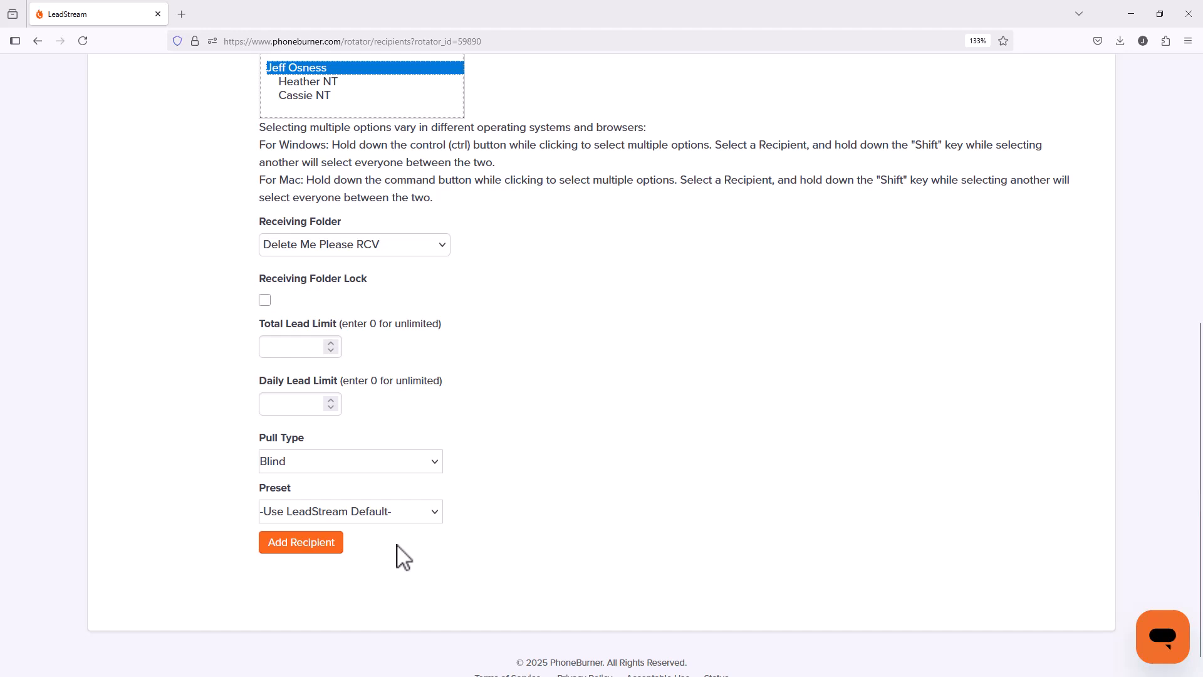
{"action": "left_click", "coordinate": [289, 546]}
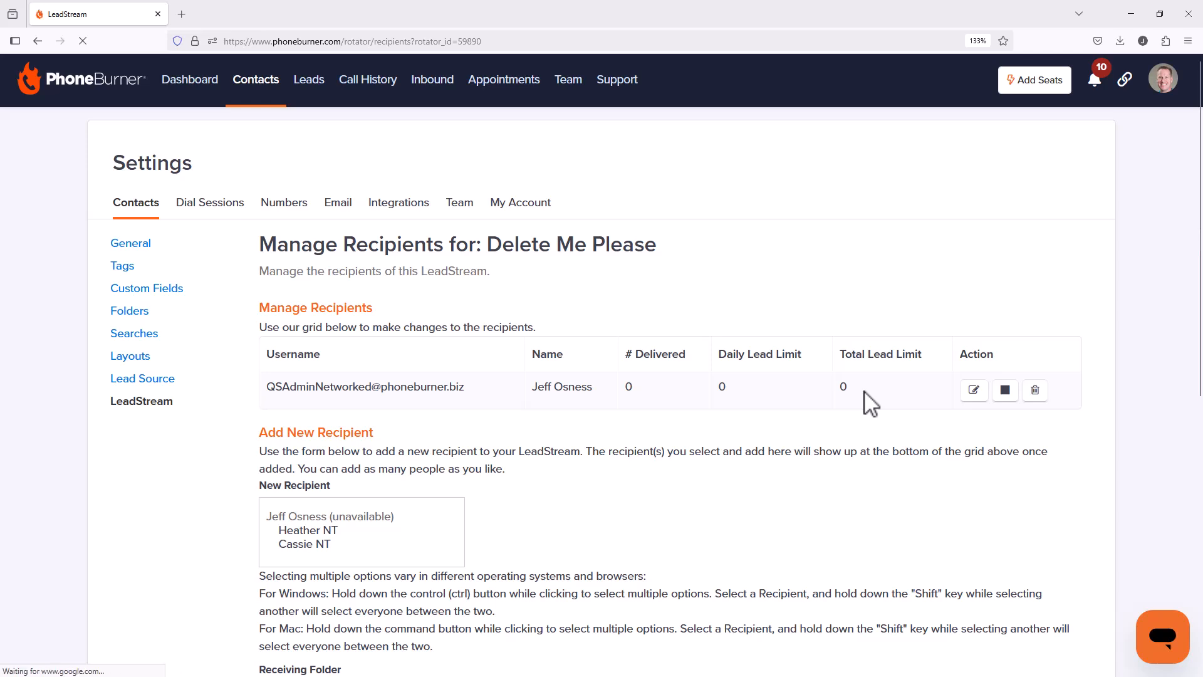
Step: Return to the LeadStream list, bring up the delete confirmation for Delete Me Please to read it, and dismiss it
{"action": "left_click", "coordinate": [177, 401]}
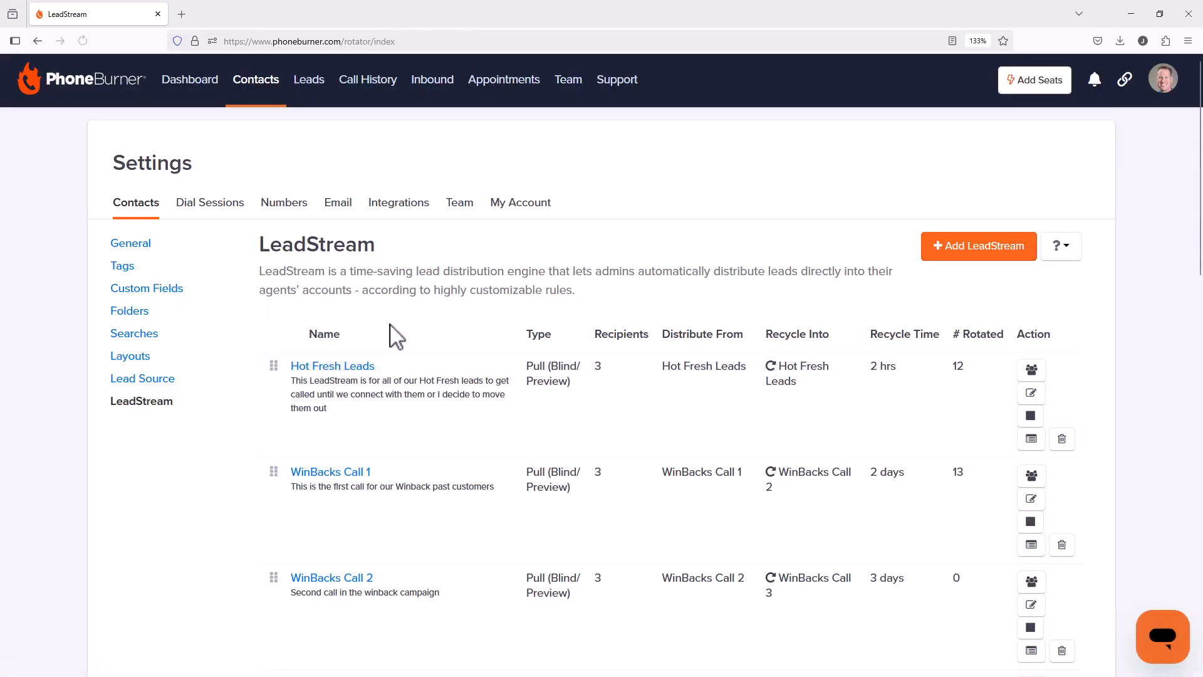
{"action": "scroll", "coordinate": [396, 336], "scroll_direction": "down", "scroll_amount": 15}
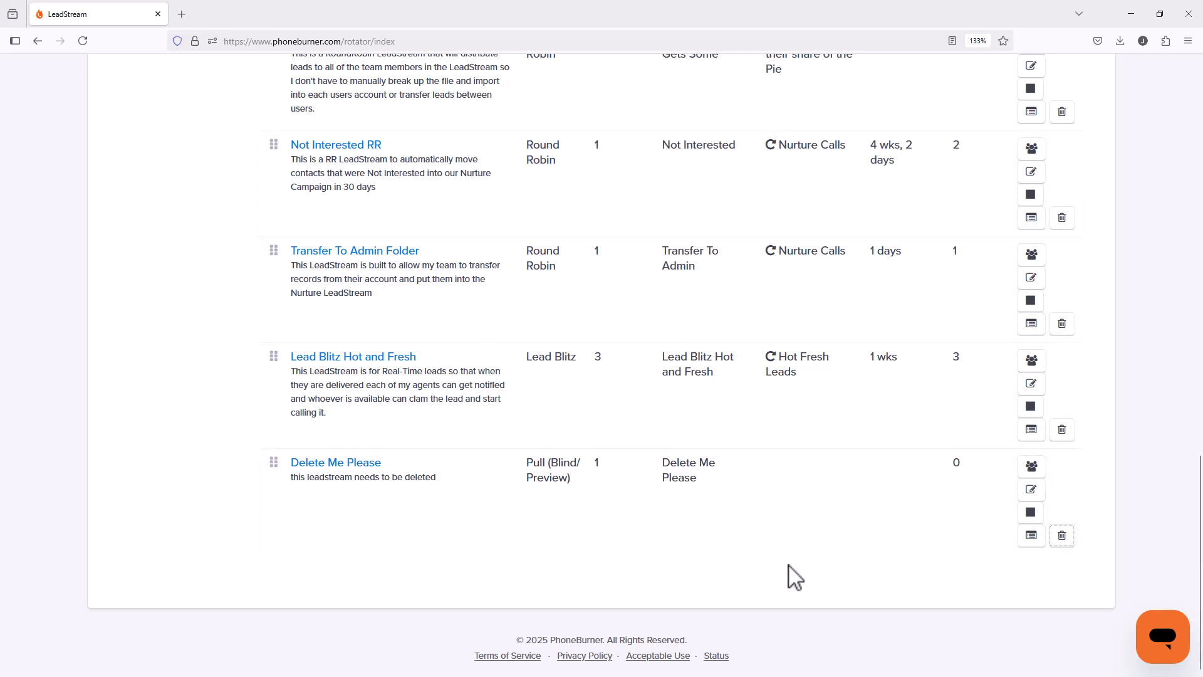
{"action": "left_click", "coordinate": [1064, 537]}
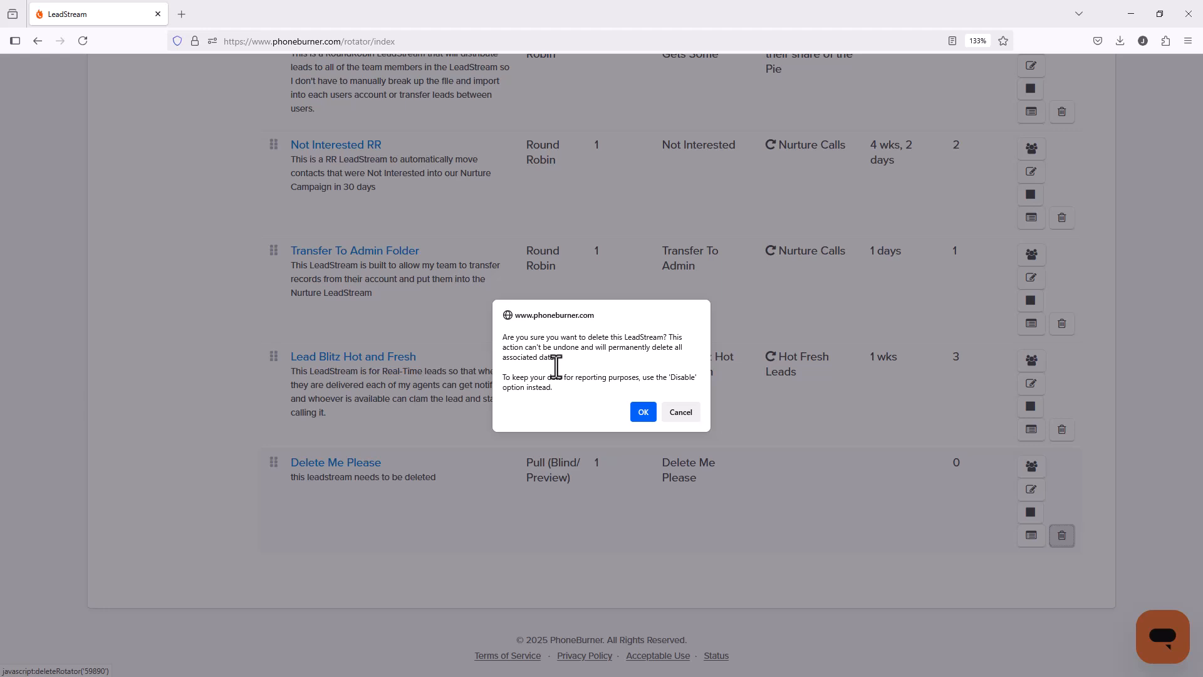
{"action": "left_click", "coordinate": [680, 412]}
Step: Disable the Delete Me Please LeadStream at the end of the list and re-enable it
{"action": "left_click", "coordinate": [1033, 513]}
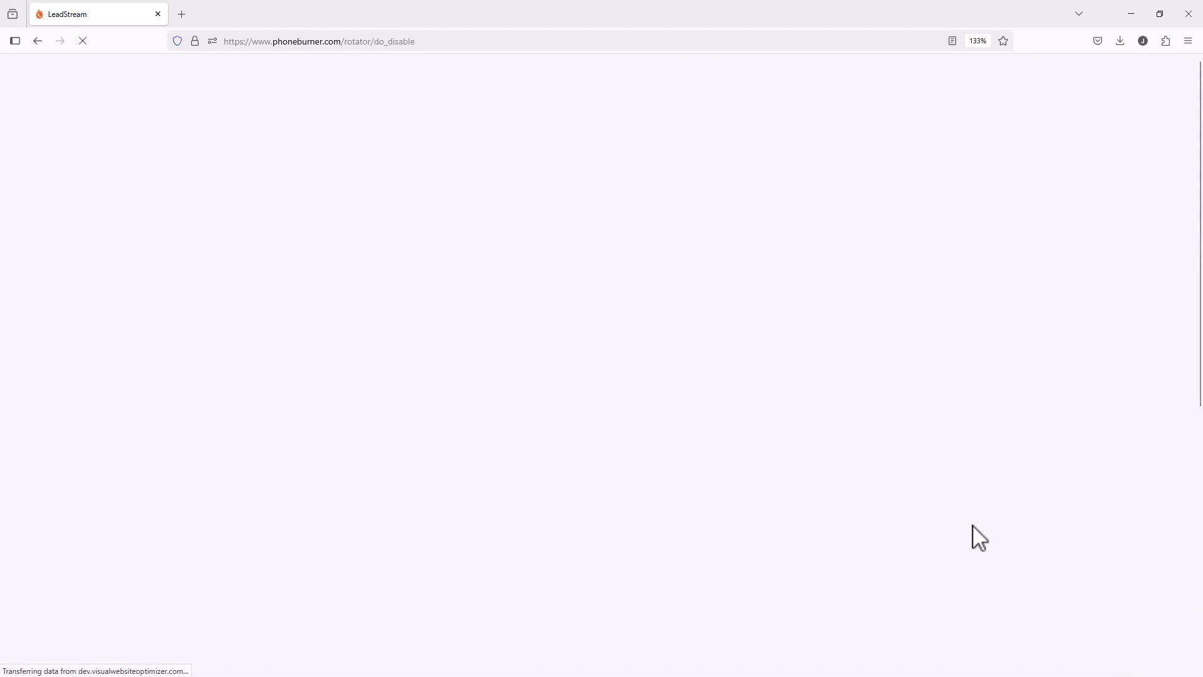
{"action": "scroll", "coordinate": [922, 538], "scroll_direction": "down", "scroll_amount": 7}
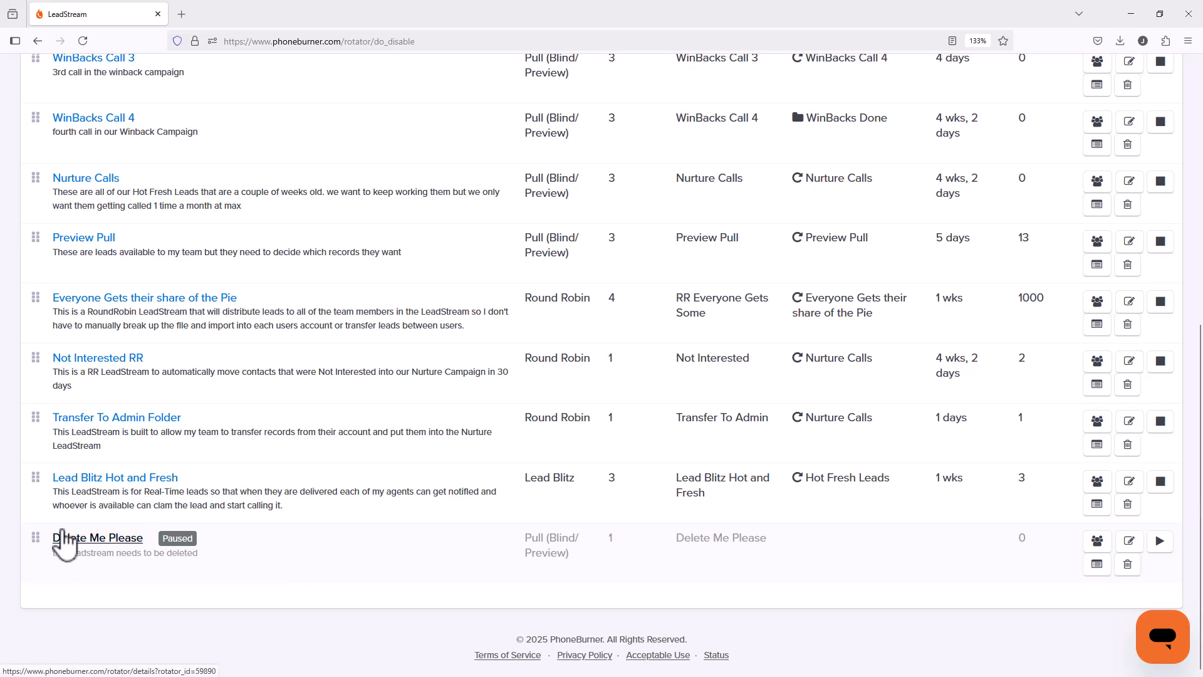
{"action": "left_click_drag", "start_coordinate": [43, 537], "coordinate": [50, 582]}
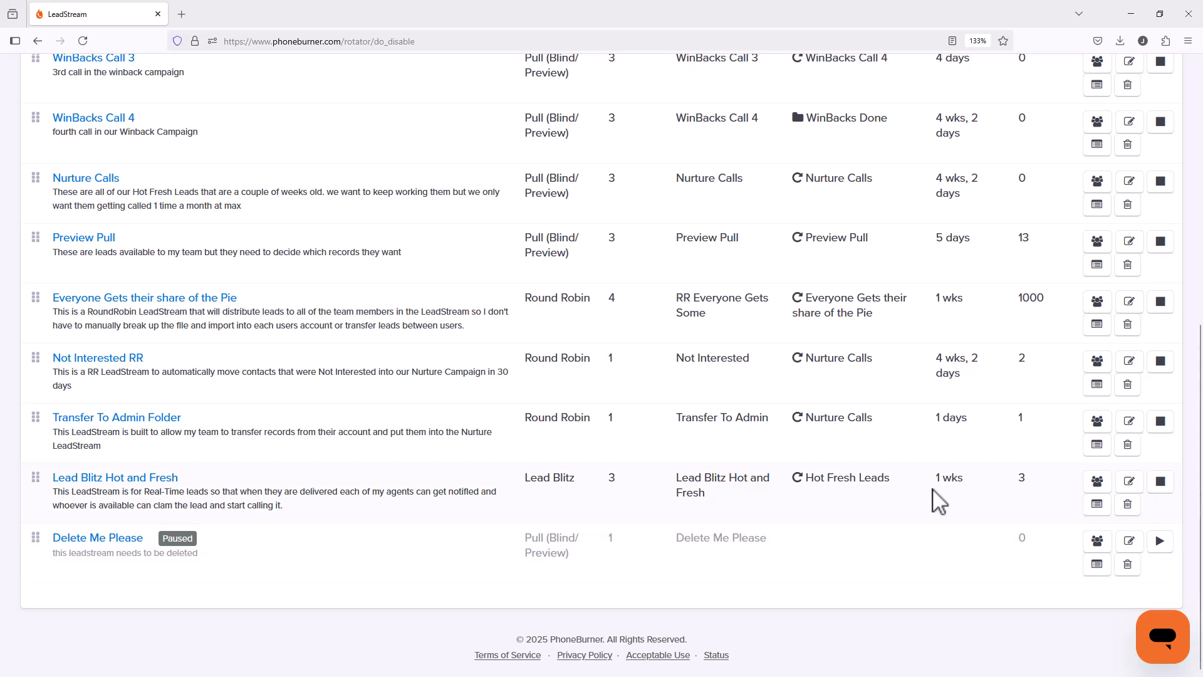
{"action": "left_click", "coordinate": [1158, 543]}
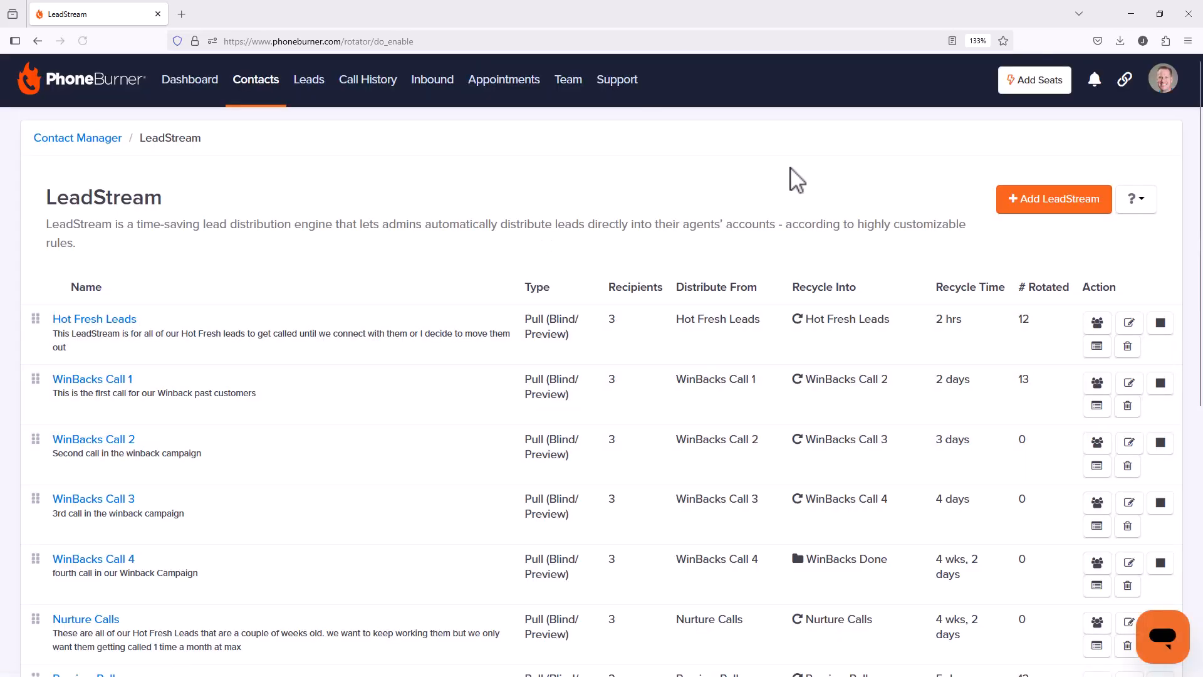
Step: Bring up the delete confirmation for the Delete Me Please LeadStream once more and dismiss it without deleting
{"action": "scroll", "coordinate": [764, 407], "scroll_direction": "down", "scroll_amount": 2}
{"action": "scroll", "coordinate": [763, 402], "scroll_direction": "down", "scroll_amount": 4}
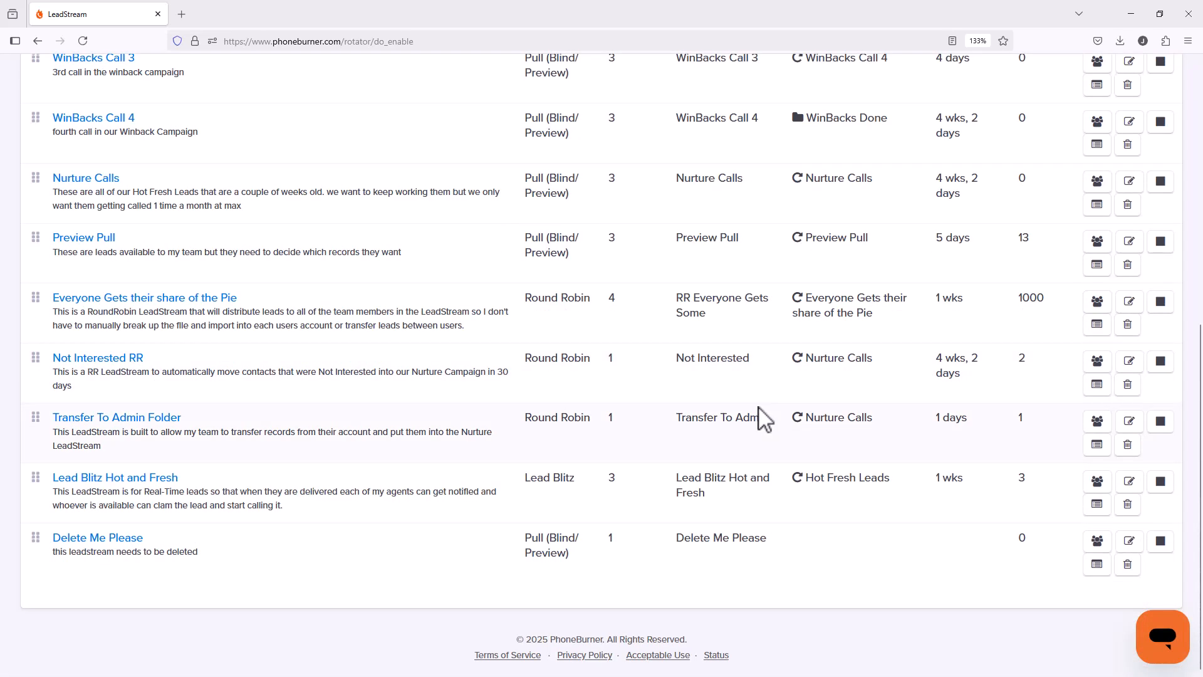
{"action": "left_click", "coordinate": [1126, 567]}
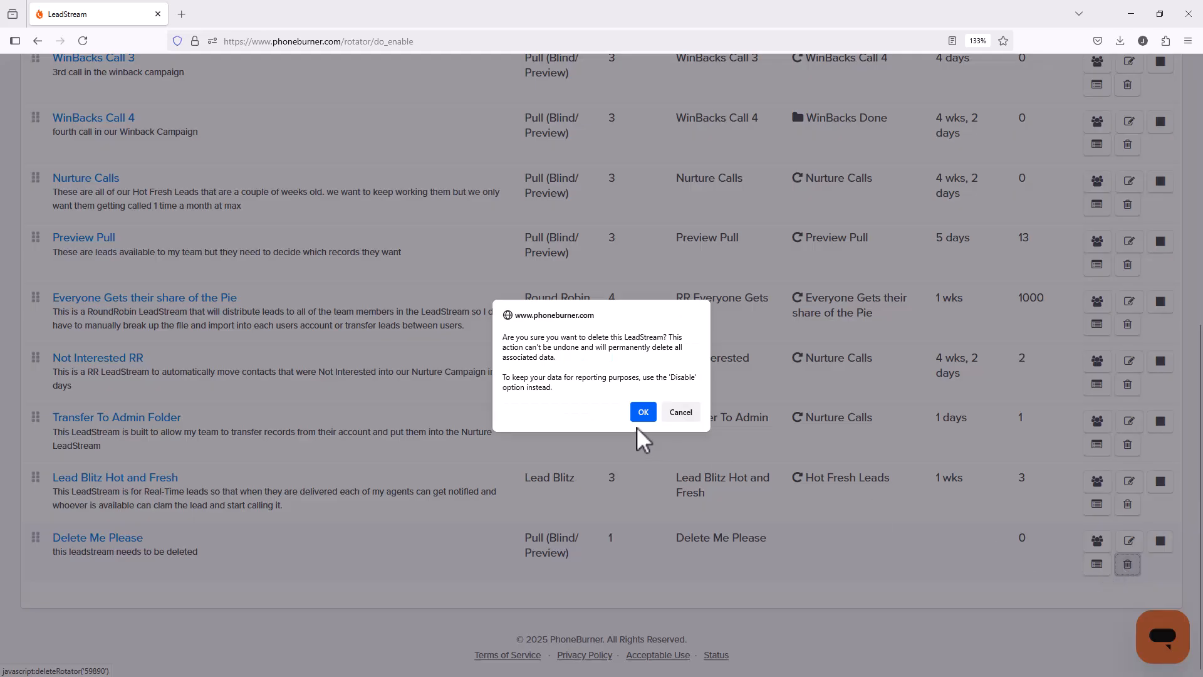
{"action": "left_click", "coordinate": [680, 413]}
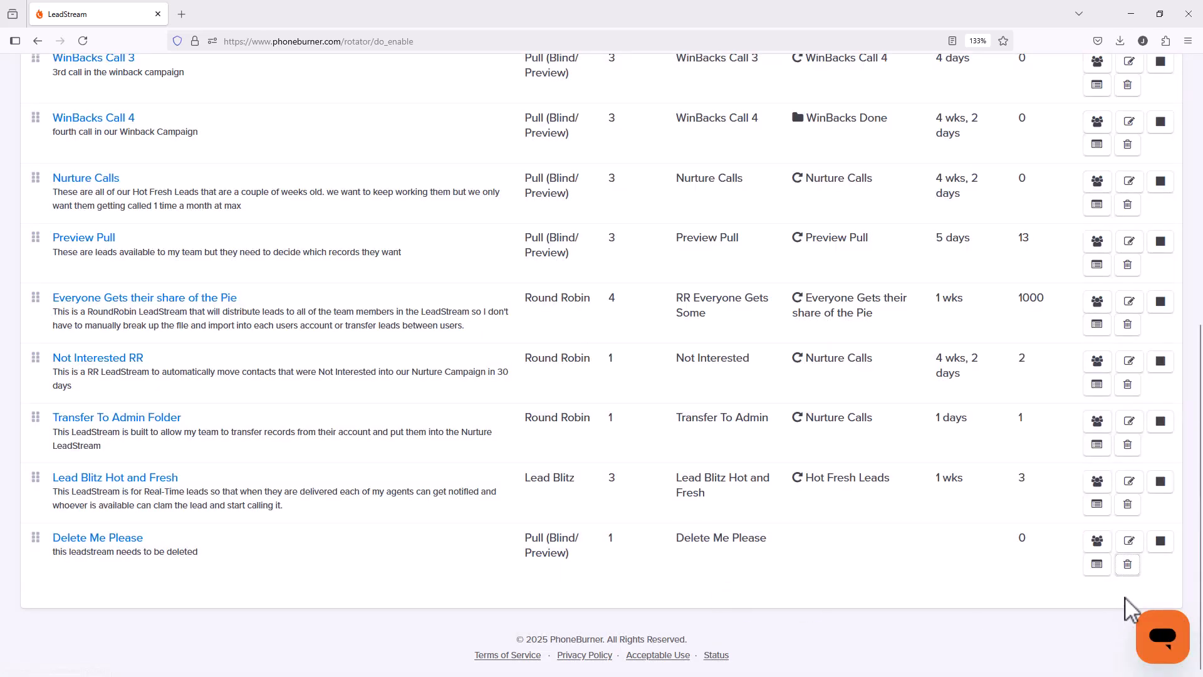
Step: Open the Delete Me Please LeadStream's settings and review its preset, distribution folder, receiving folder, recycle and sorting options
{"action": "left_click", "coordinate": [1137, 543]}
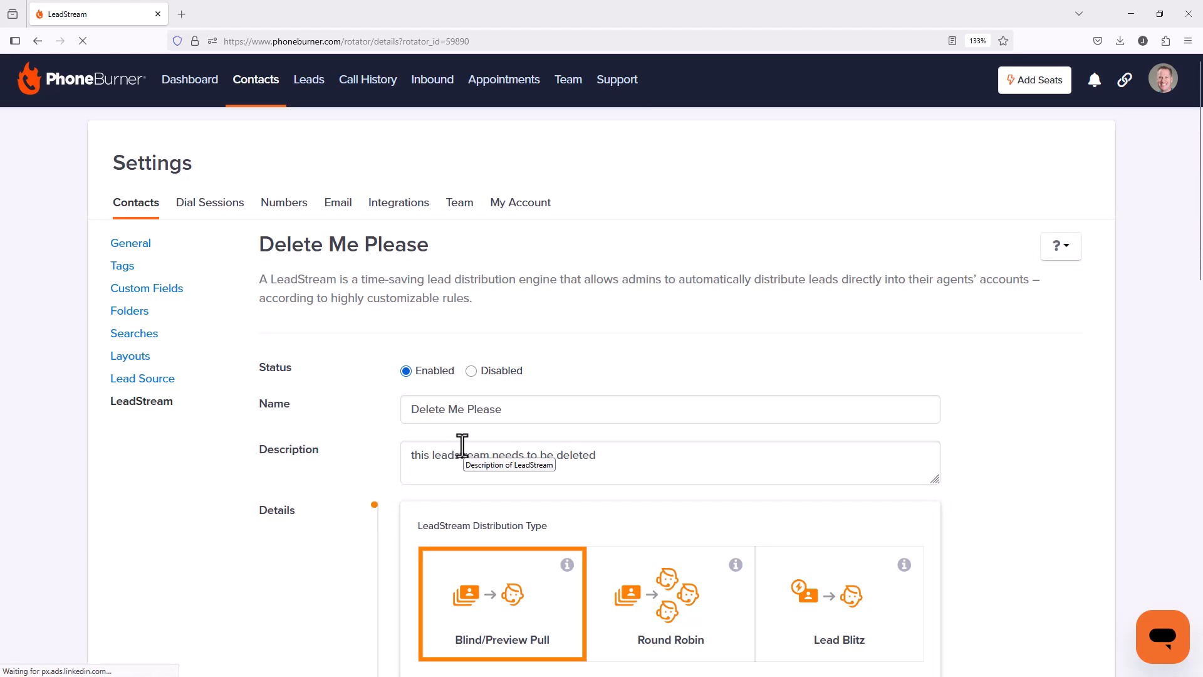
{"action": "scroll", "coordinate": [505, 349], "scroll_direction": "down", "scroll_amount": 5}
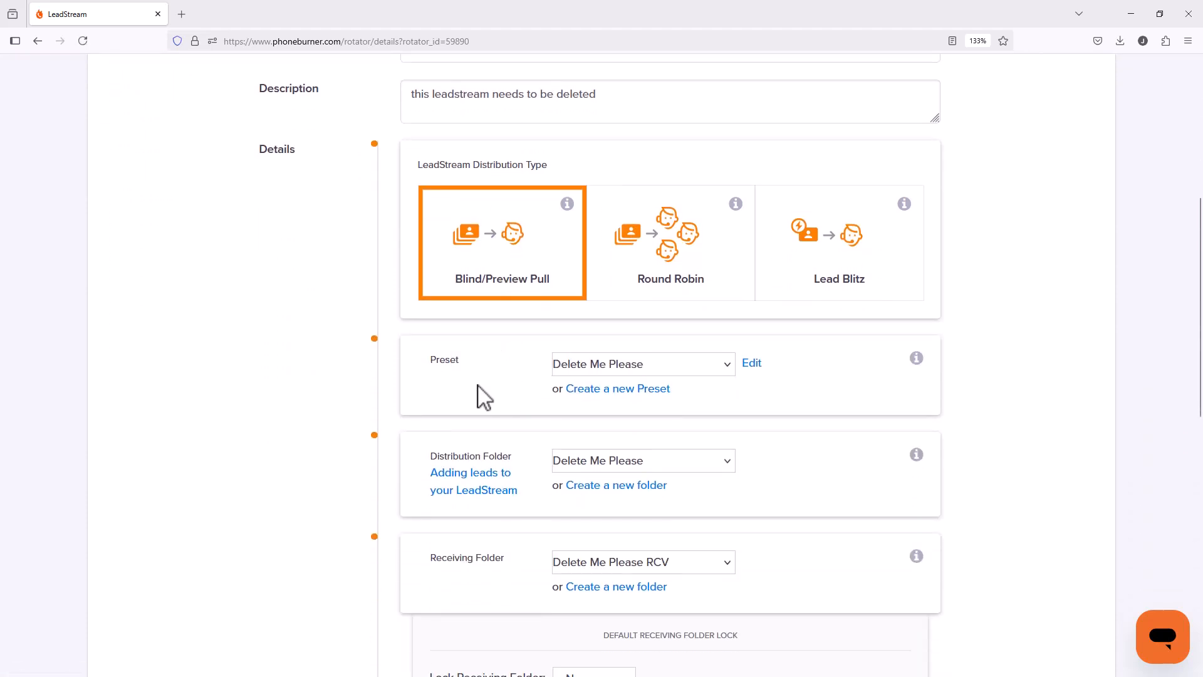
{"action": "left_click_drag", "start_coordinate": [462, 361], "coordinate": [427, 365]}
{"action": "scroll", "coordinate": [426, 382], "scroll_direction": "down", "scroll_amount": 3}
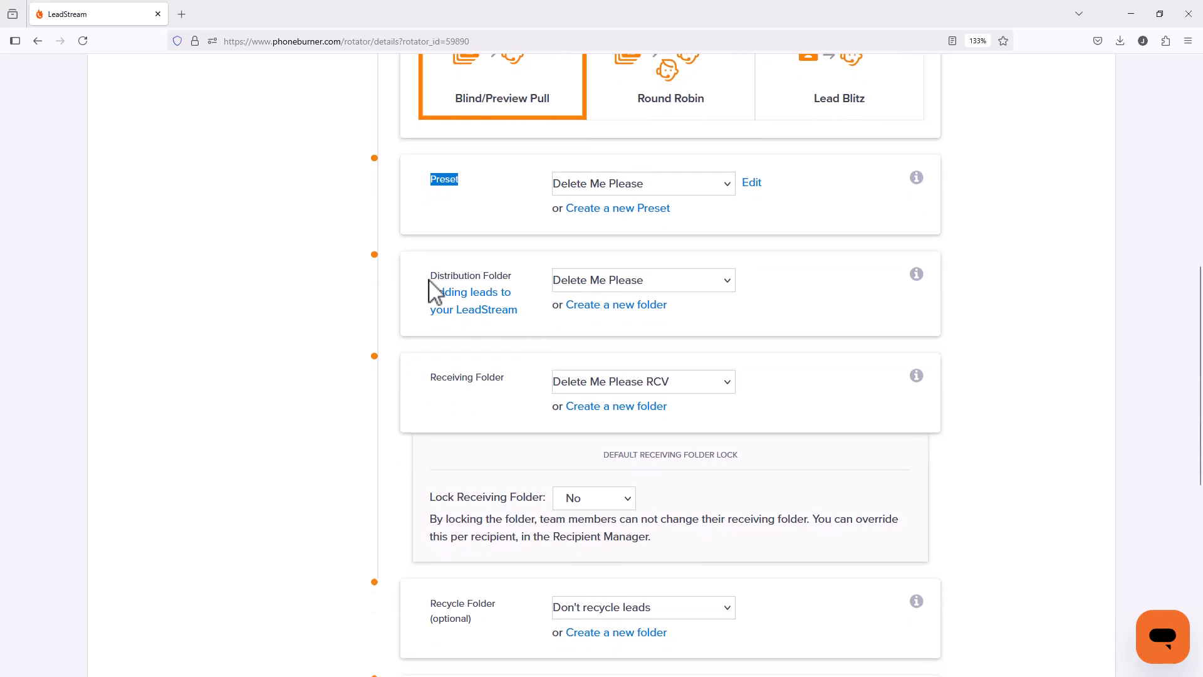
{"action": "scroll", "coordinate": [499, 445], "scroll_direction": "down", "scroll_amount": 3}
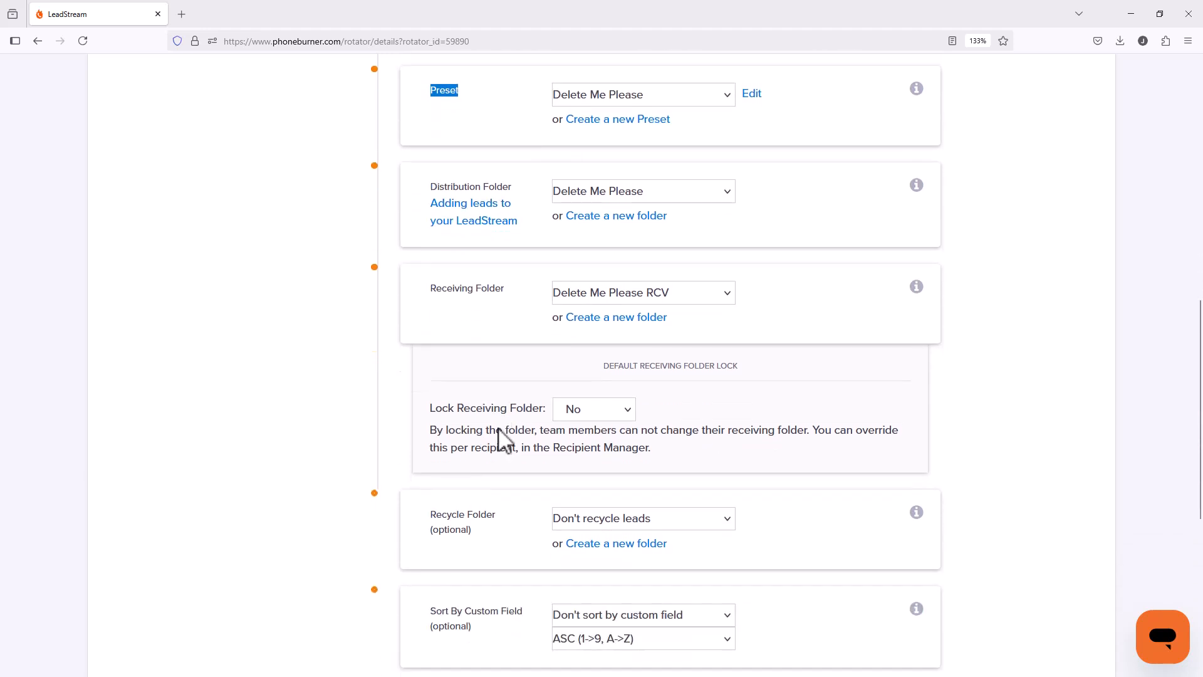
{"action": "scroll", "coordinate": [529, 469], "scroll_direction": "down", "scroll_amount": 4}
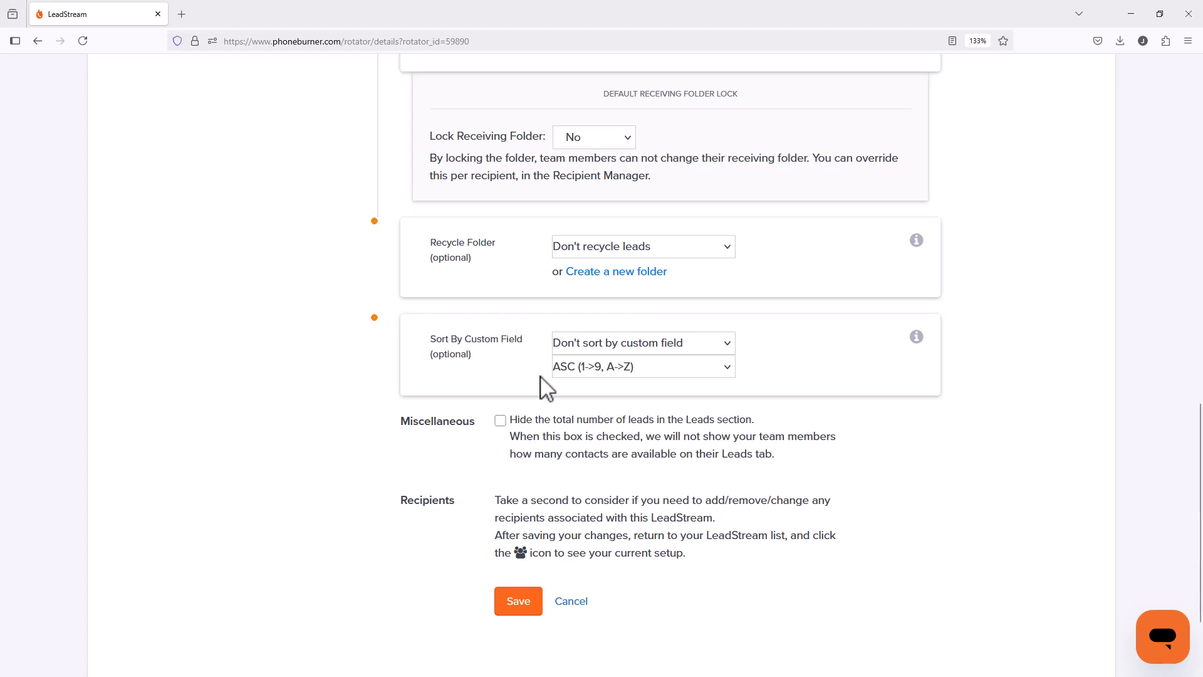
{"action": "scroll", "coordinate": [541, 388], "scroll_direction": "up", "scroll_amount": 9}
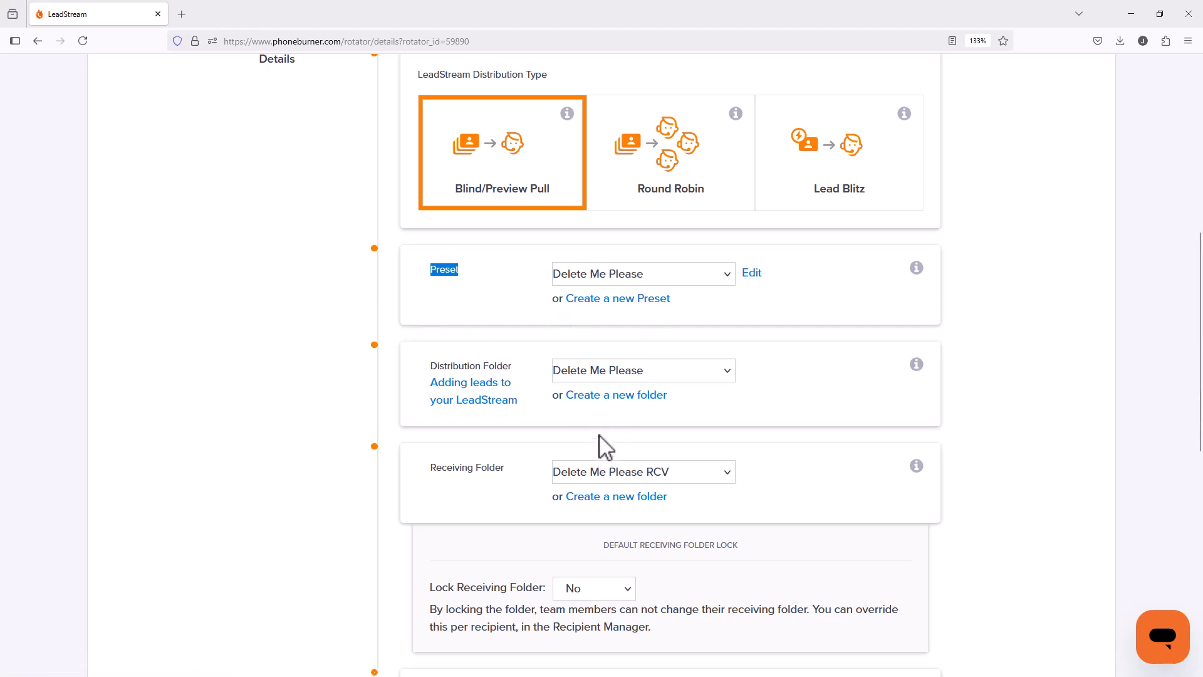
{"action": "scroll", "coordinate": [600, 444], "scroll_direction": "up", "scroll_amount": 7}
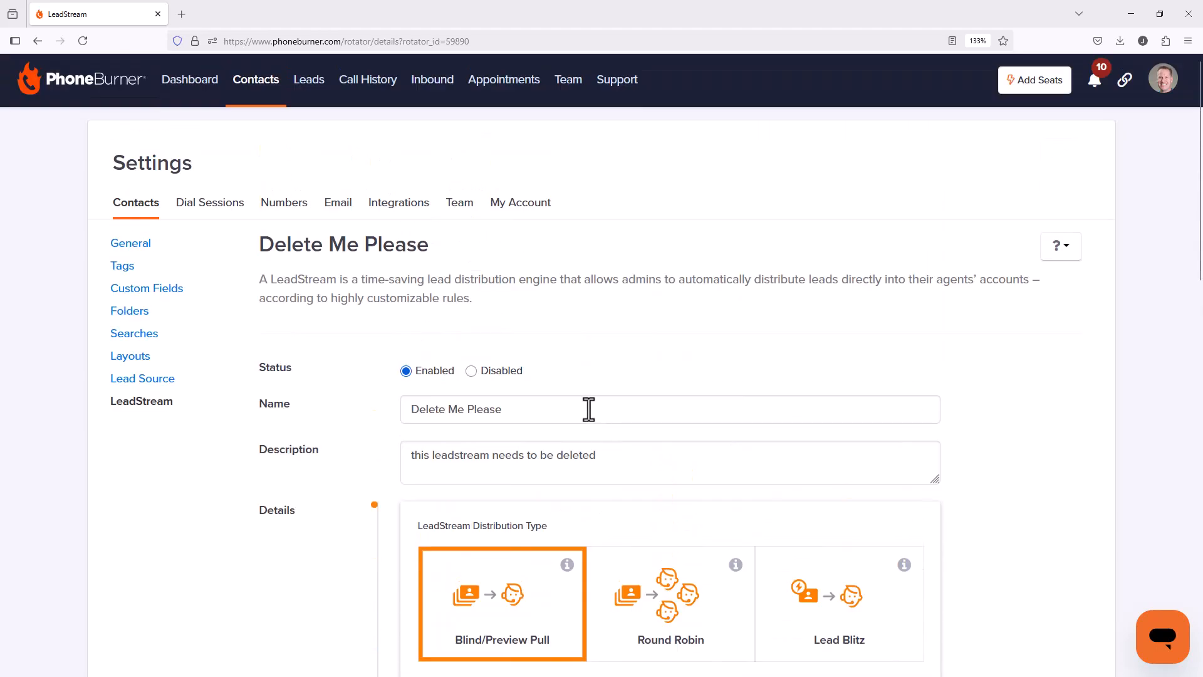
Step: Go to the contact folder settings and try to delete the Delete Me Please RCV folder
{"action": "left_click", "coordinate": [144, 313]}
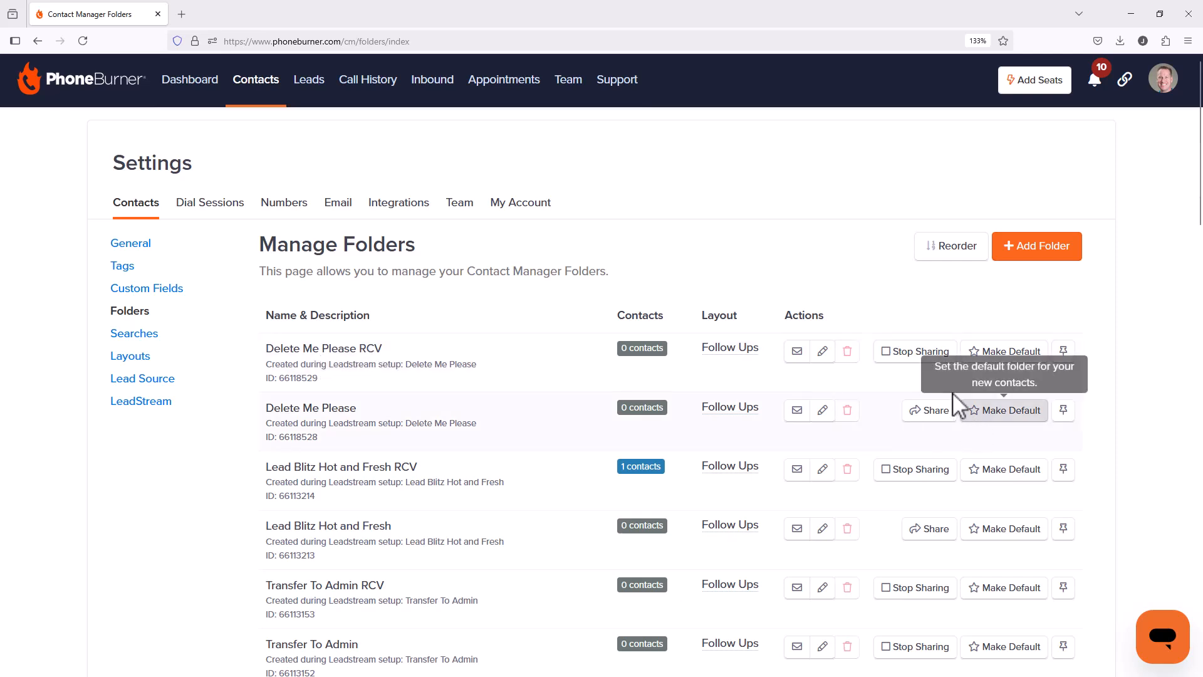
{"action": "mouse_move", "coordinate": [849, 363]}
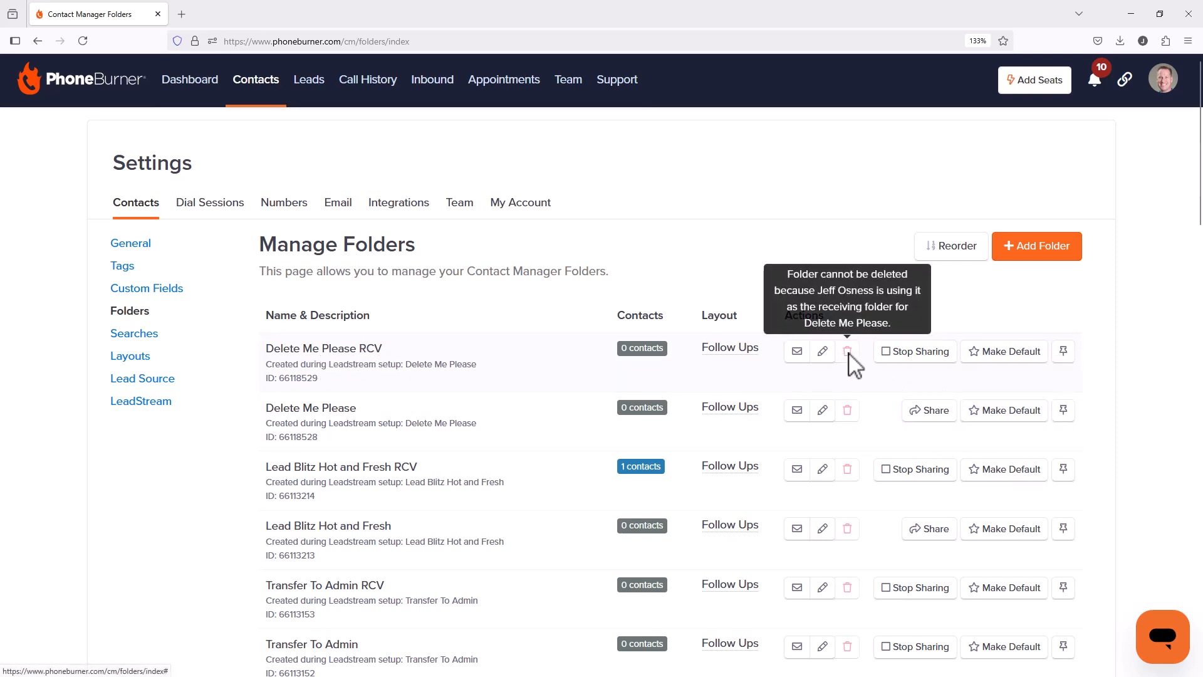
{"action": "left_click", "coordinate": [849, 355]}
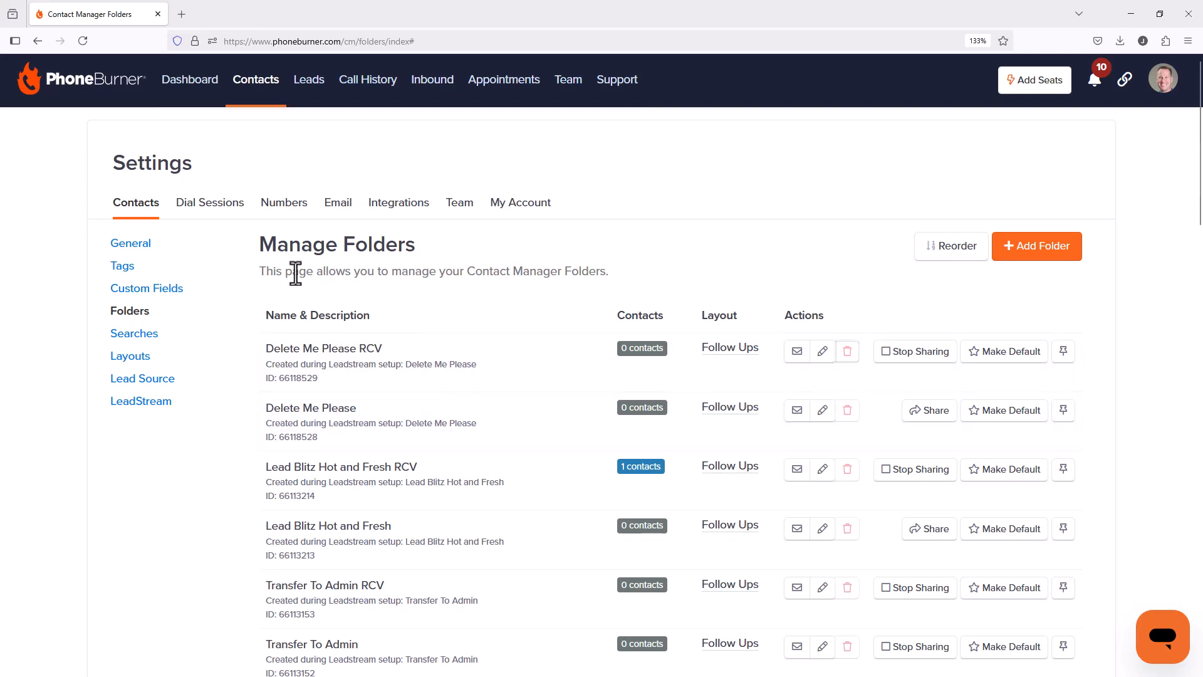
Step: Go to the dialer presets in the dial session settings and try to remove the Delete Me Please preset
{"action": "left_click", "coordinate": [212, 204]}
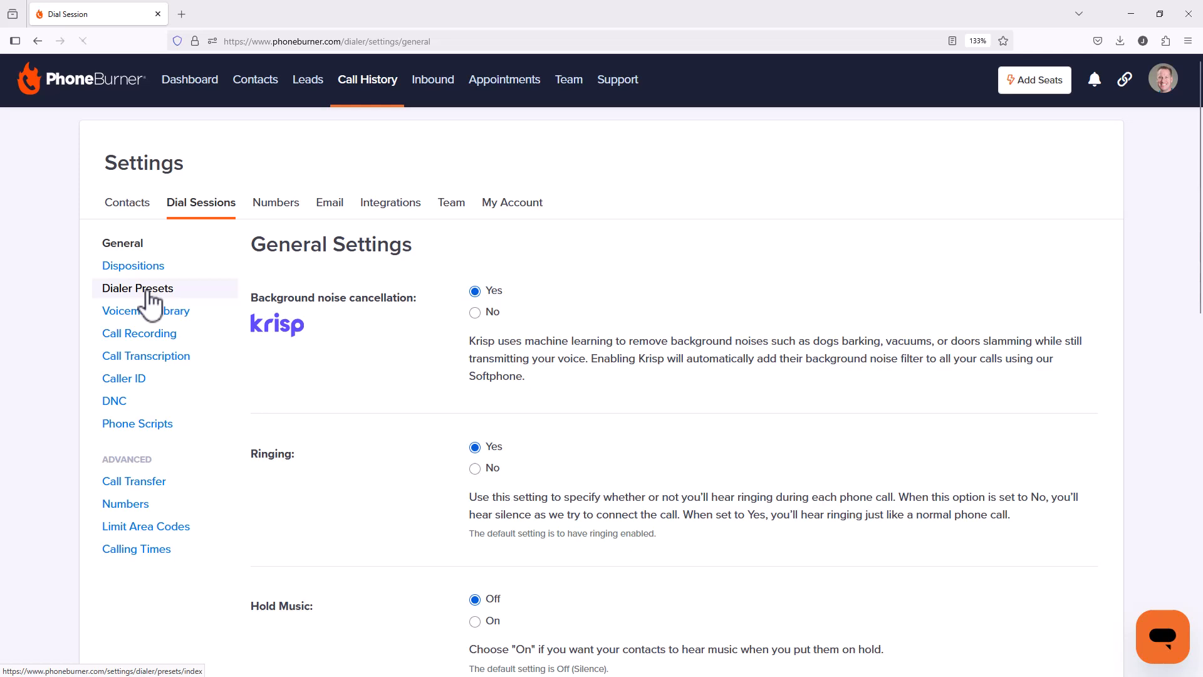
{"action": "left_click", "coordinate": [148, 292]}
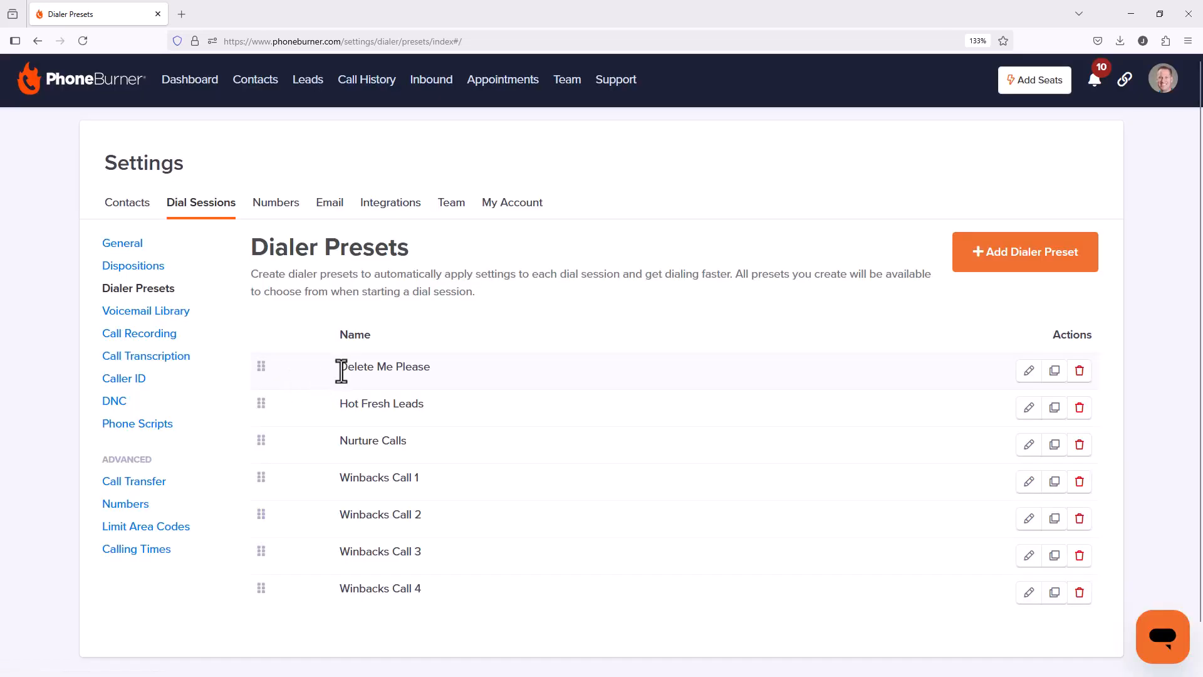
{"action": "left_click", "coordinate": [1079, 372]}
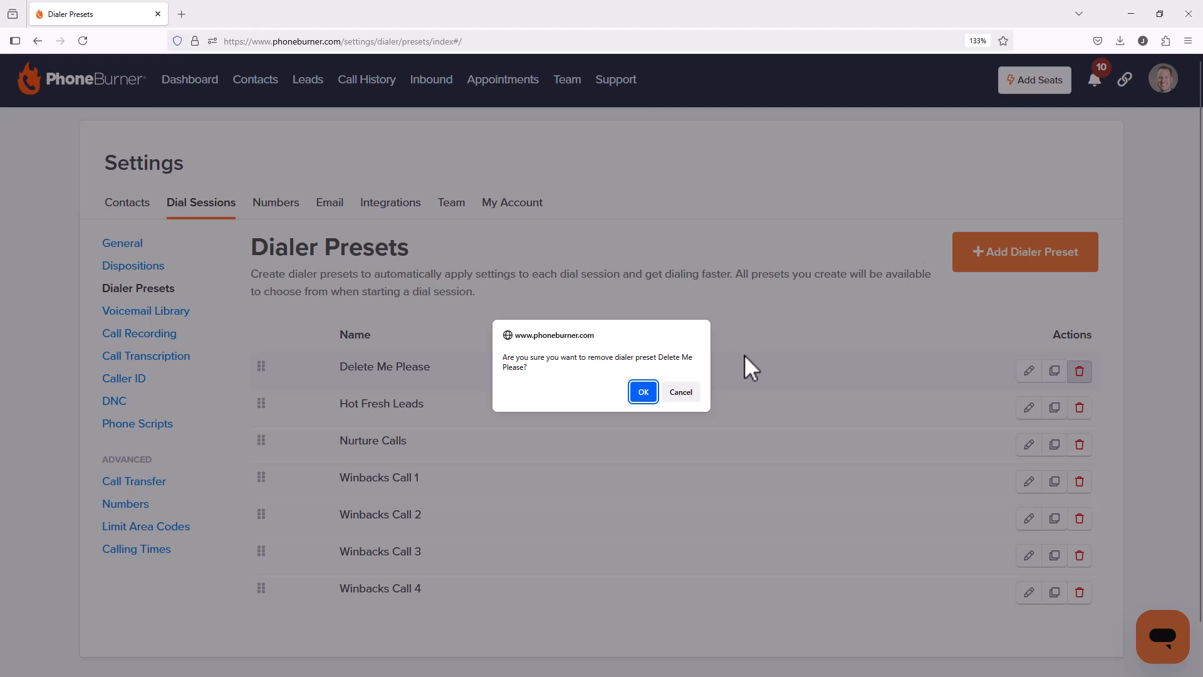
{"action": "left_click", "coordinate": [642, 393]}
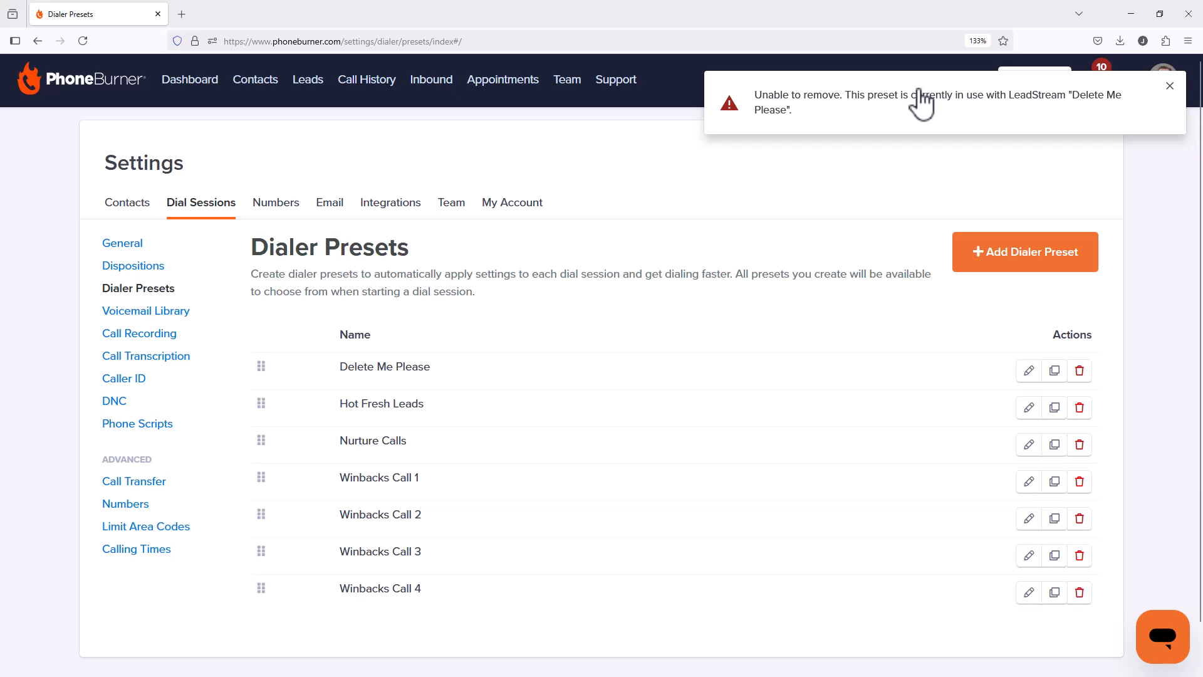
{"action": "left_click", "coordinate": [1169, 87]}
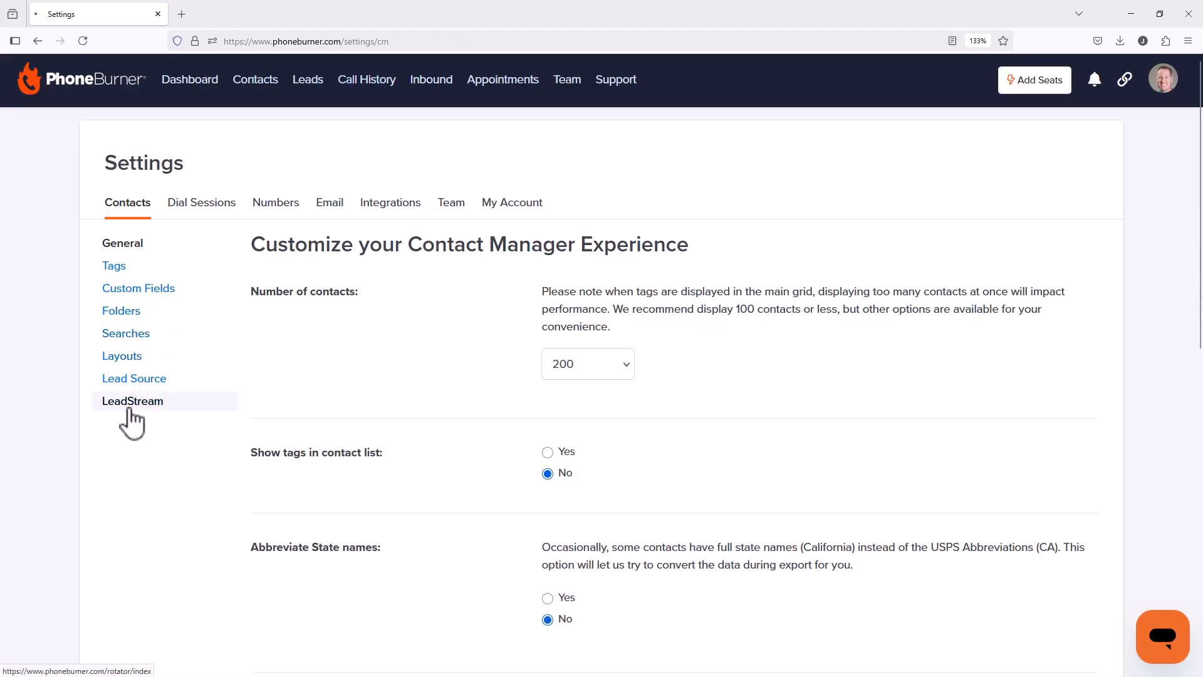
Step: Open the Delete Me Please LeadStream for editing from the LeadStream list and change its preset to Hot Fresh Leads
{"action": "left_click", "coordinate": [129, 404]}
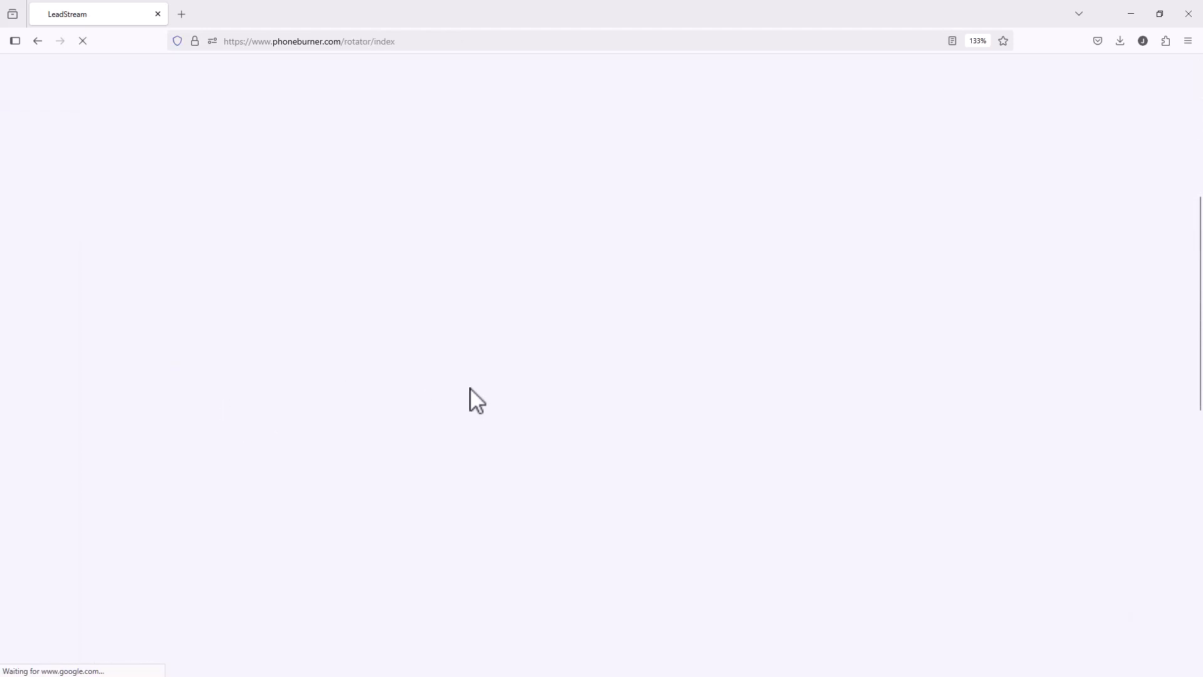
{"action": "scroll", "coordinate": [594, 414], "scroll_direction": "down", "scroll_amount": 8}
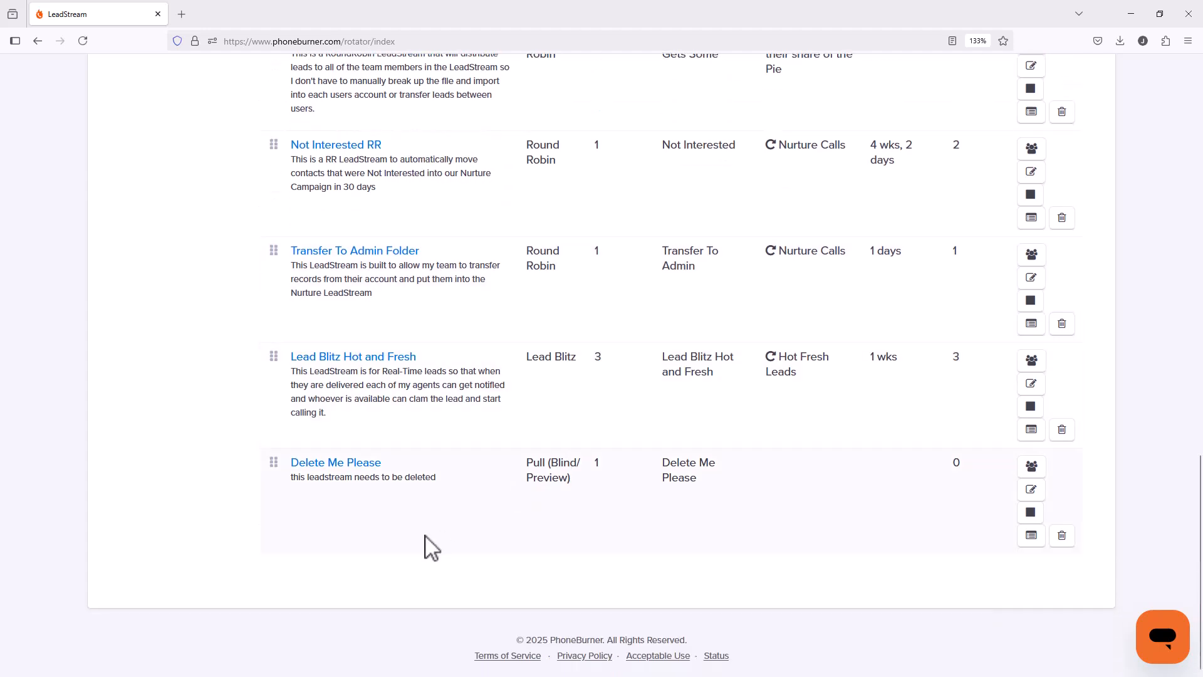
{"action": "left_click", "coordinate": [1031, 490]}
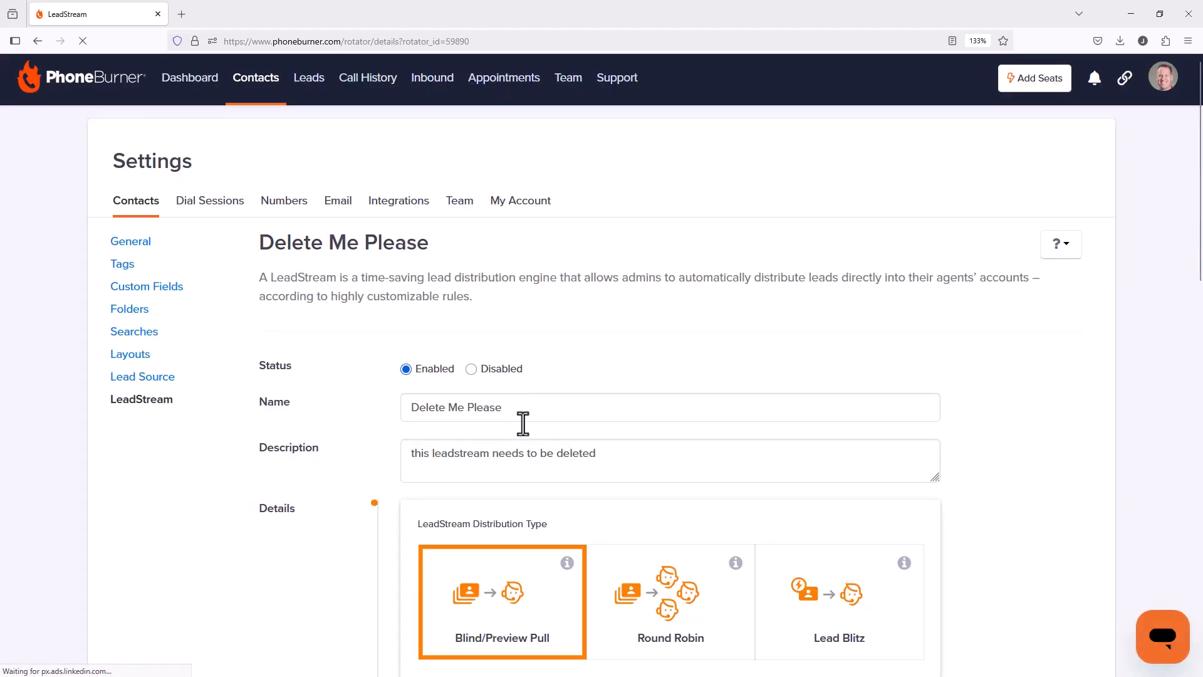
{"action": "scroll", "coordinate": [524, 422], "scroll_direction": "down", "scroll_amount": 5}
{"action": "left_click", "coordinate": [713, 372]}
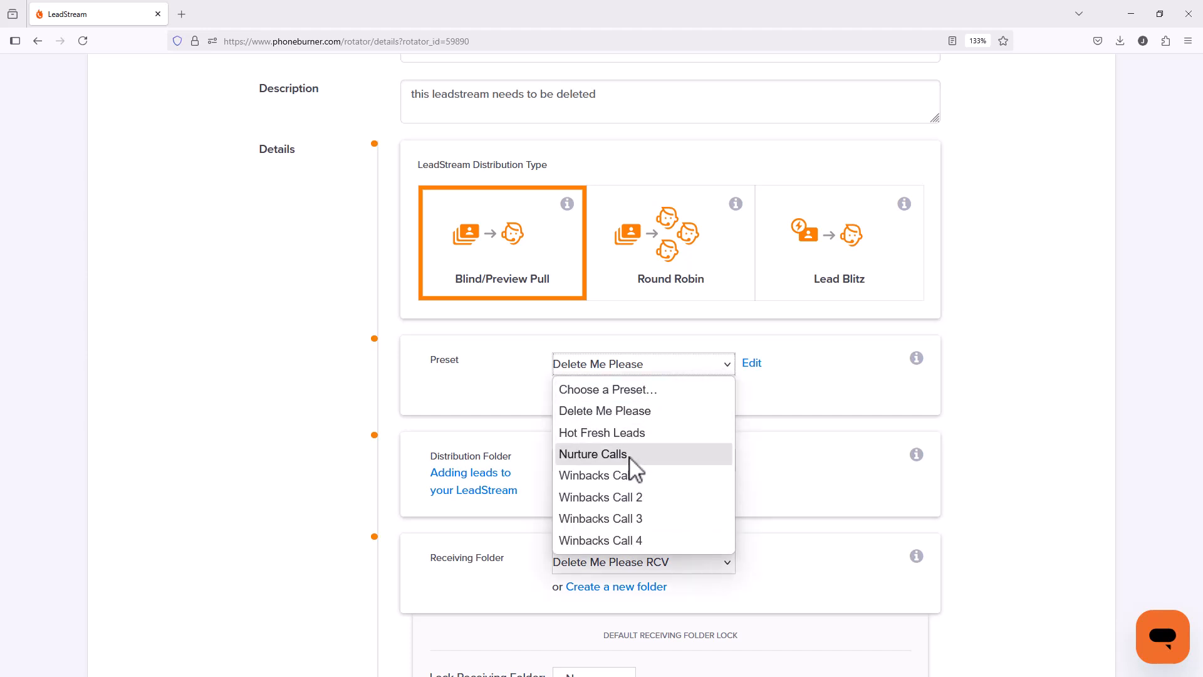
{"action": "left_click", "coordinate": [630, 433]}
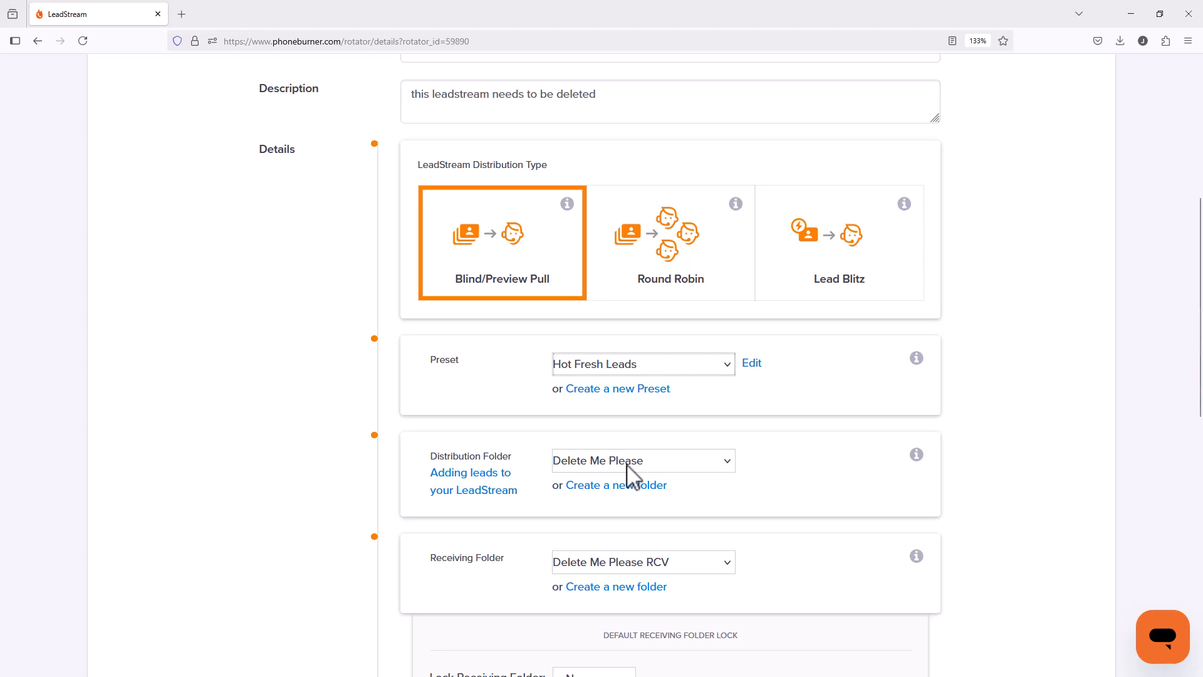
Step: Check the available distribution folders, keep Delete Me Please as the distribution folder, and save the LeadStream
{"action": "left_click", "coordinate": [630, 467]}
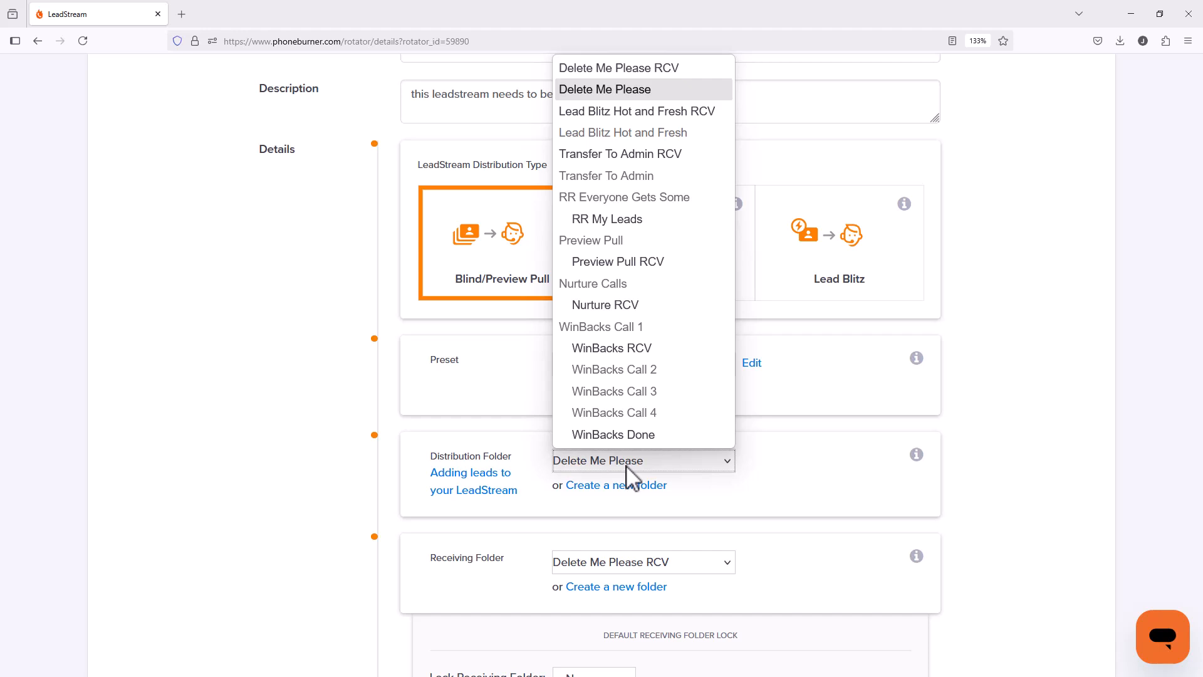
{"action": "left_click", "coordinate": [842, 427]}
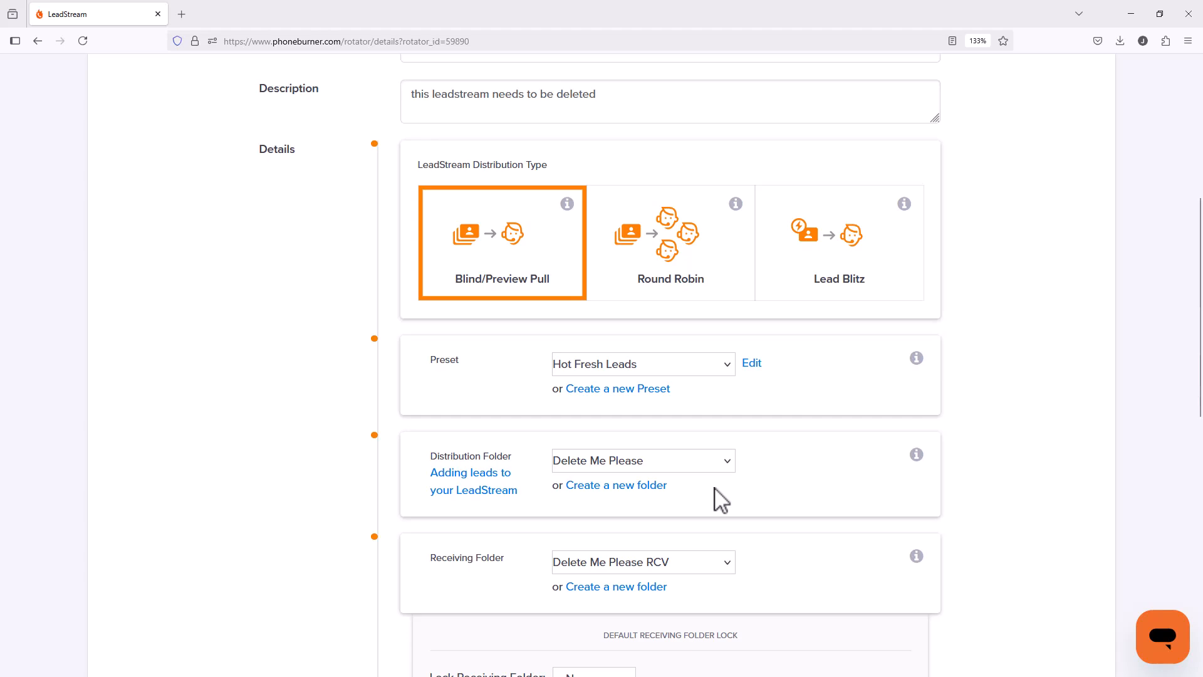
{"action": "scroll", "coordinate": [727, 492], "scroll_direction": "down", "scroll_amount": 4}
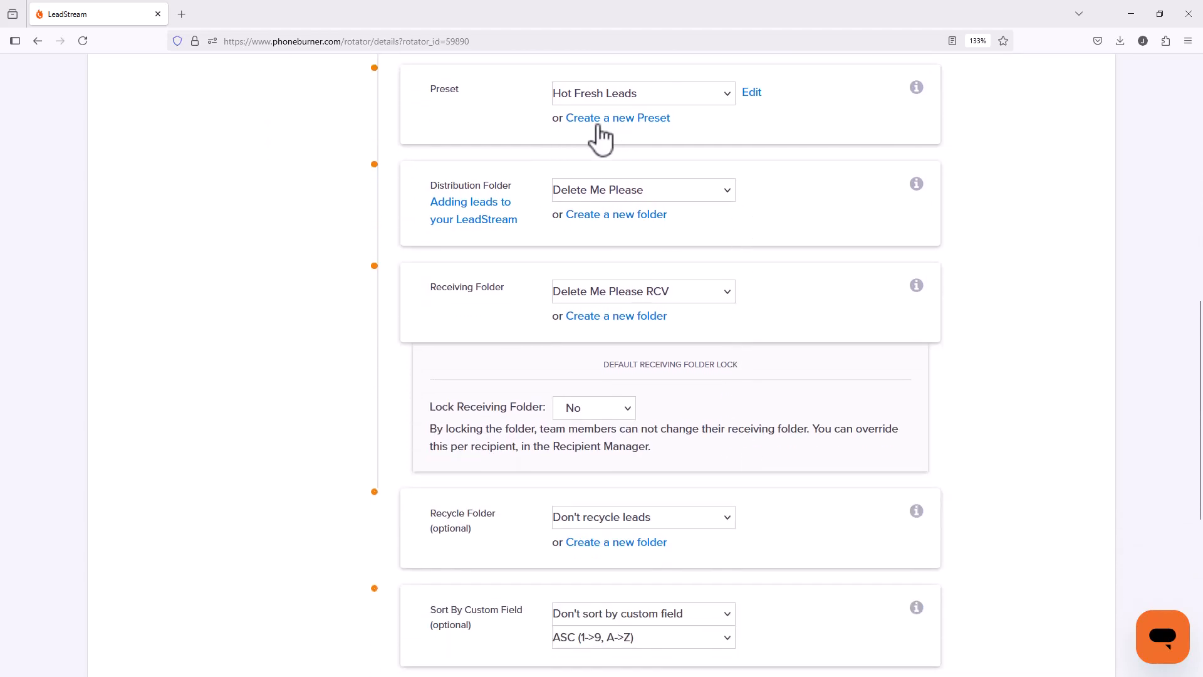
{"action": "scroll", "coordinate": [671, 327], "scroll_direction": "down", "scroll_amount": 6}
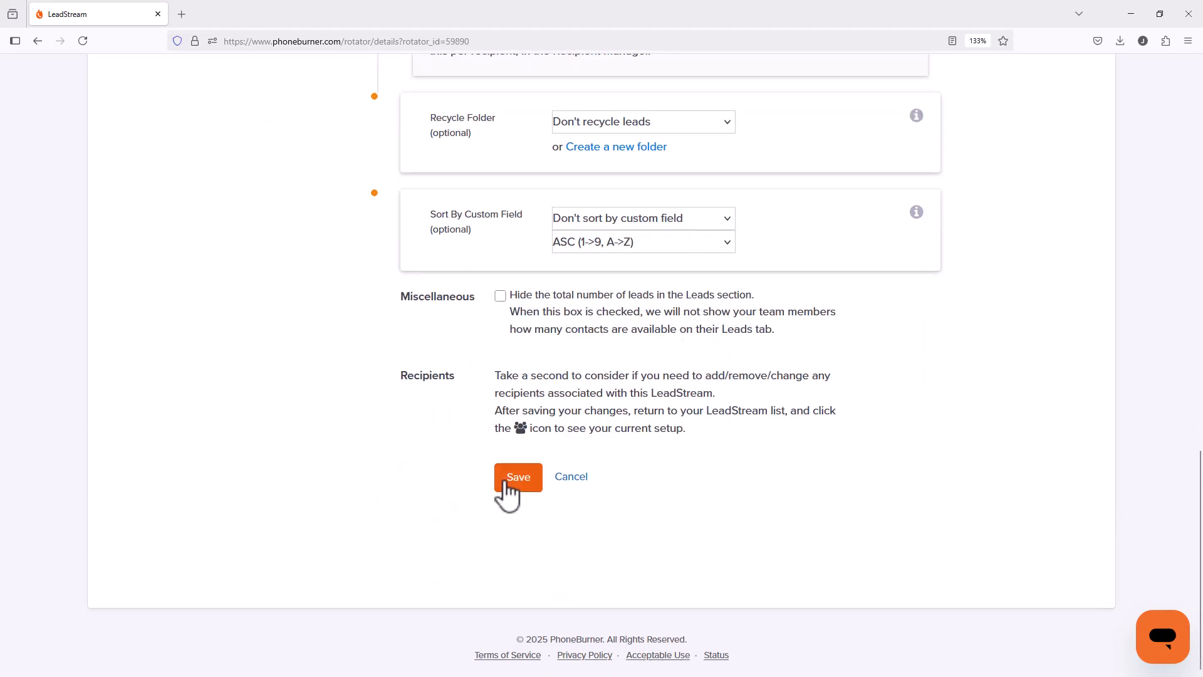
{"action": "left_click", "coordinate": [508, 484]}
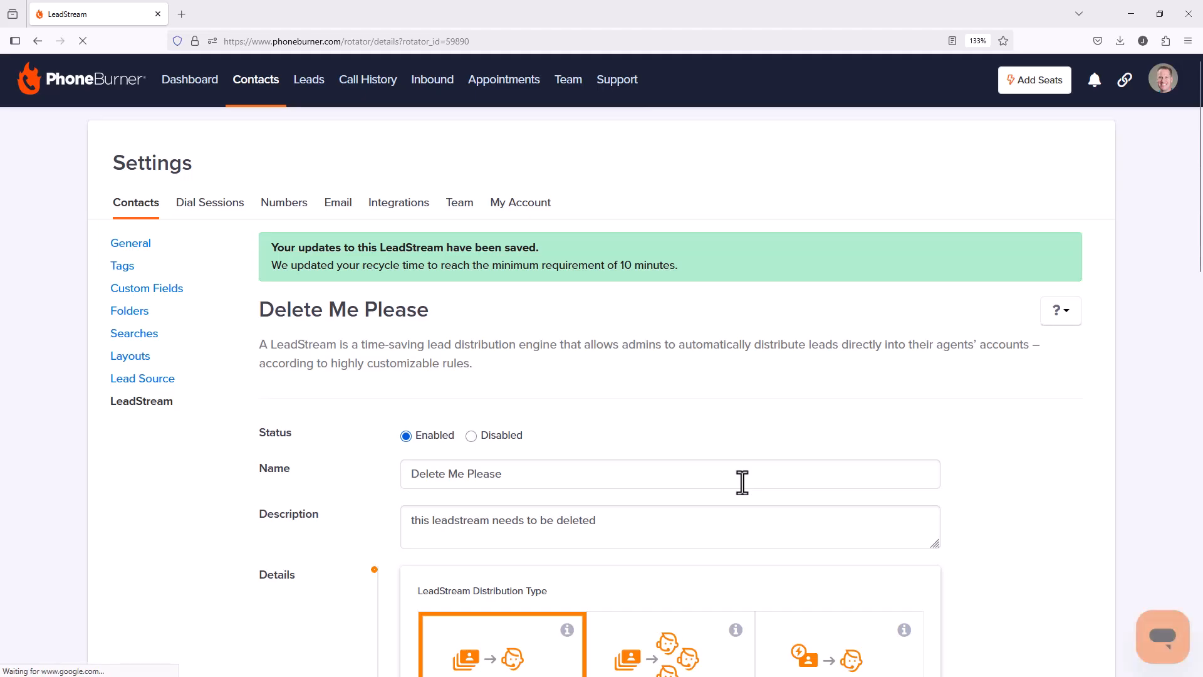
Step: Return to the LeadStream list, permanently delete the Delete Me Please LeadStream and check the end of the list
{"action": "left_click", "coordinate": [166, 404]}
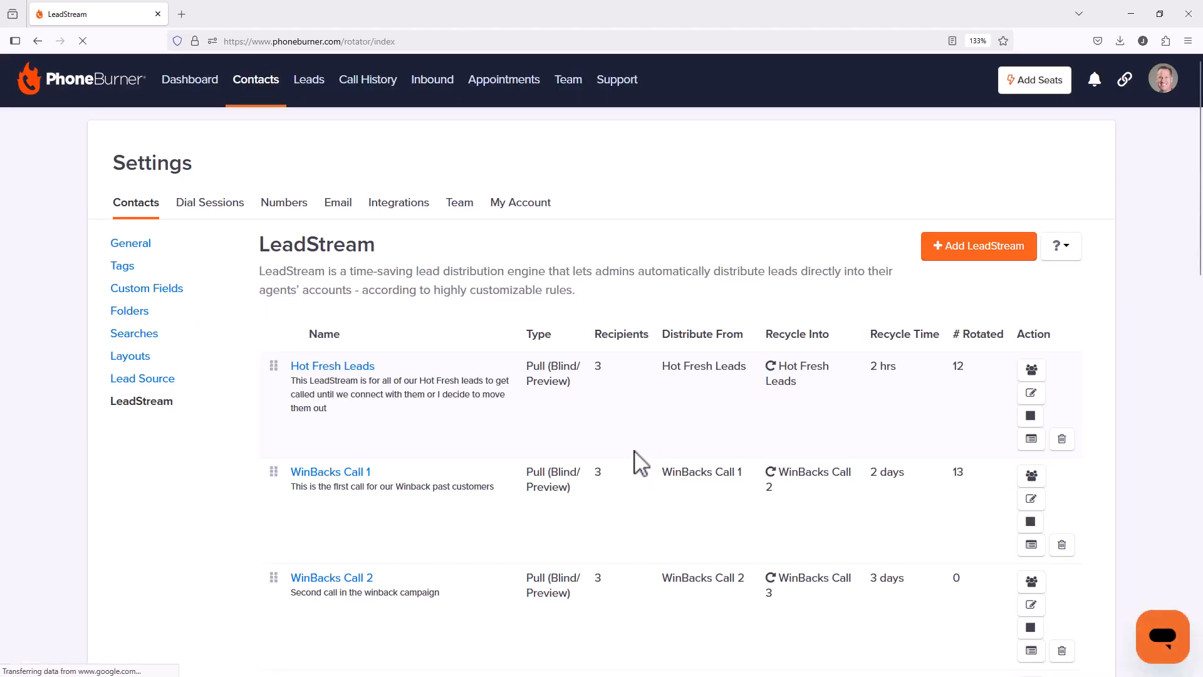
{"action": "scroll", "coordinate": [642, 457], "scroll_direction": "down", "scroll_amount": 5}
{"action": "scroll", "coordinate": [645, 451], "scroll_direction": "down", "scroll_amount": 7}
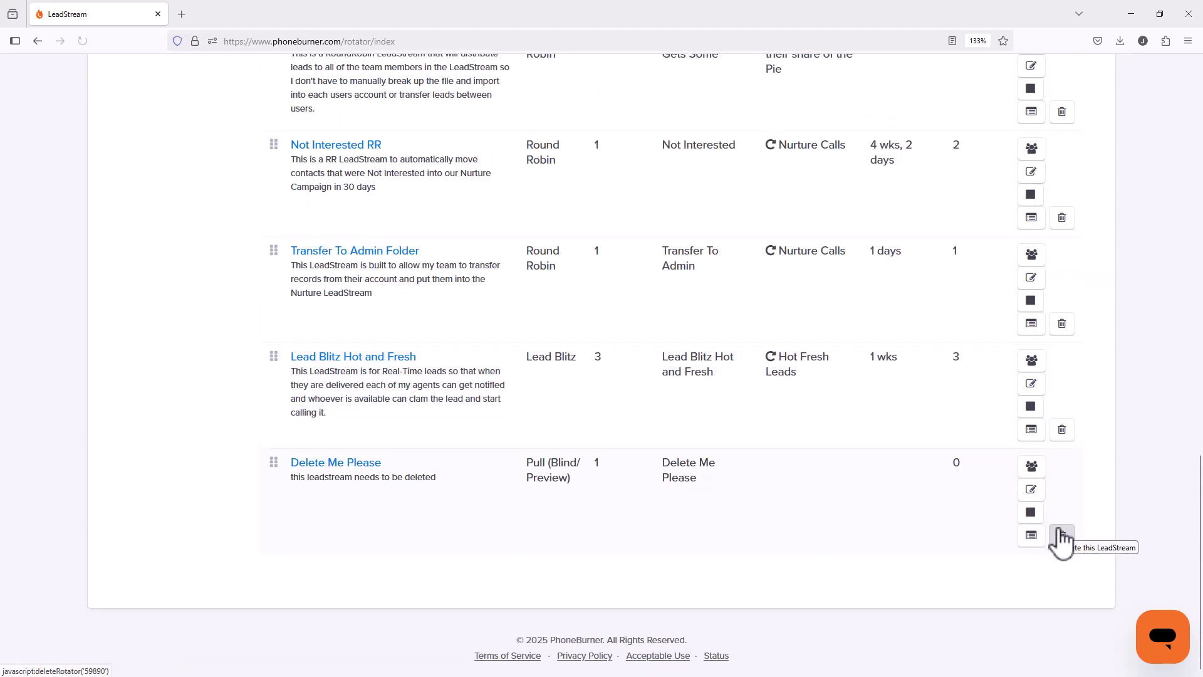
{"action": "left_click", "coordinate": [1062, 536]}
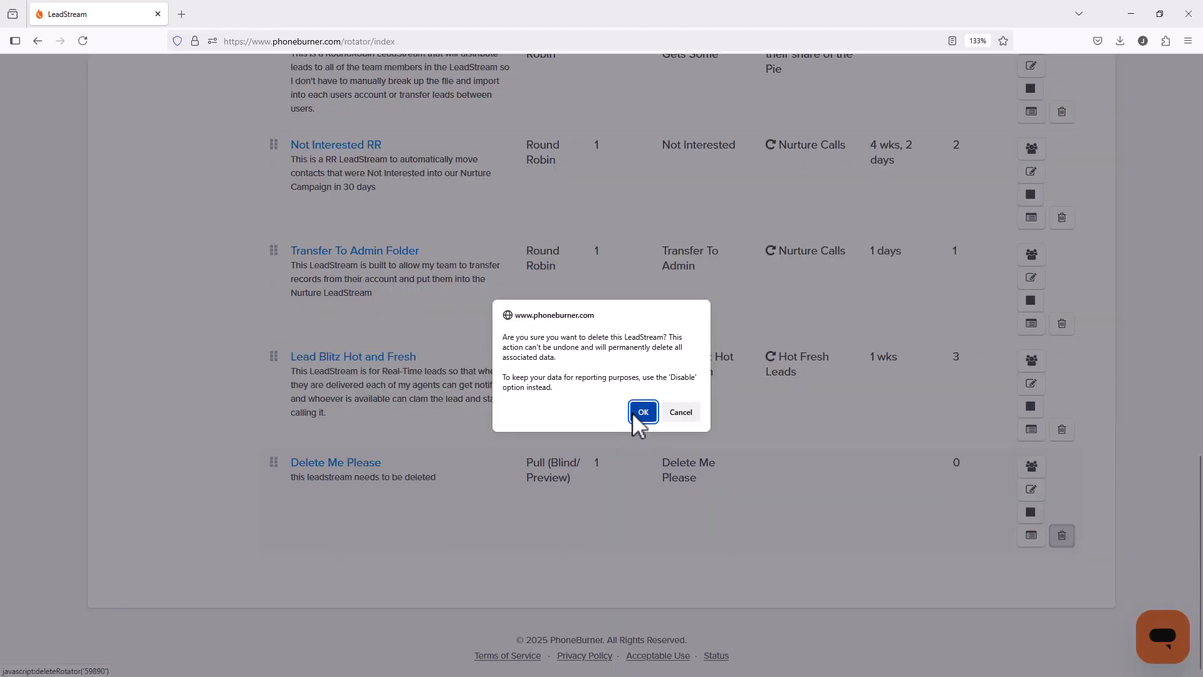
{"action": "left_click", "coordinate": [635, 413]}
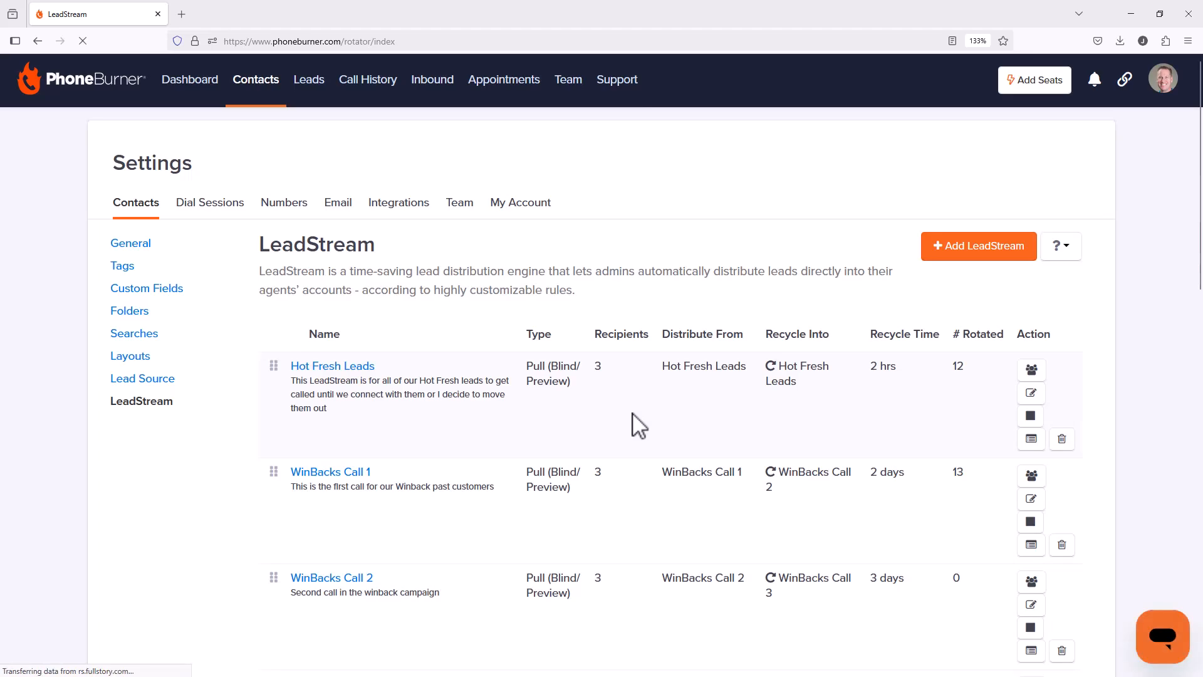
{"action": "scroll", "coordinate": [639, 438], "scroll_direction": "down", "scroll_amount": 8}
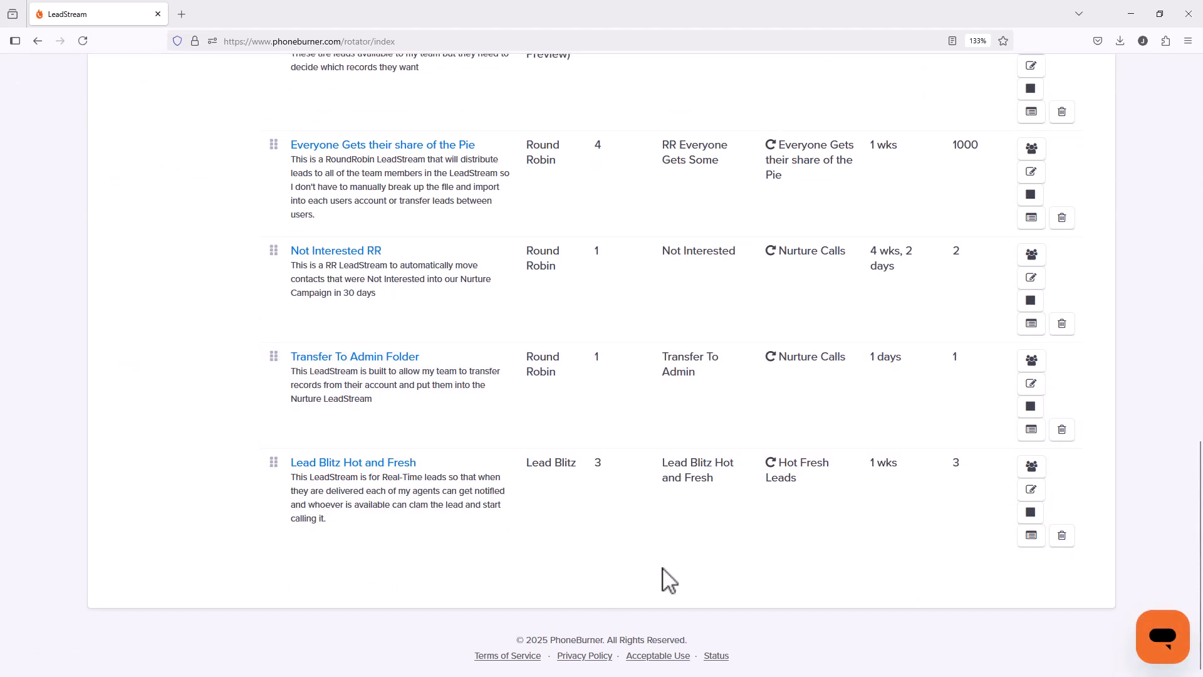
Step: Go to the dialer presets in the dial session settings and remove the Delete Me Please preset, confirming the removal
{"action": "scroll", "coordinate": [666, 577], "scroll_direction": "up", "scroll_amount": 10}
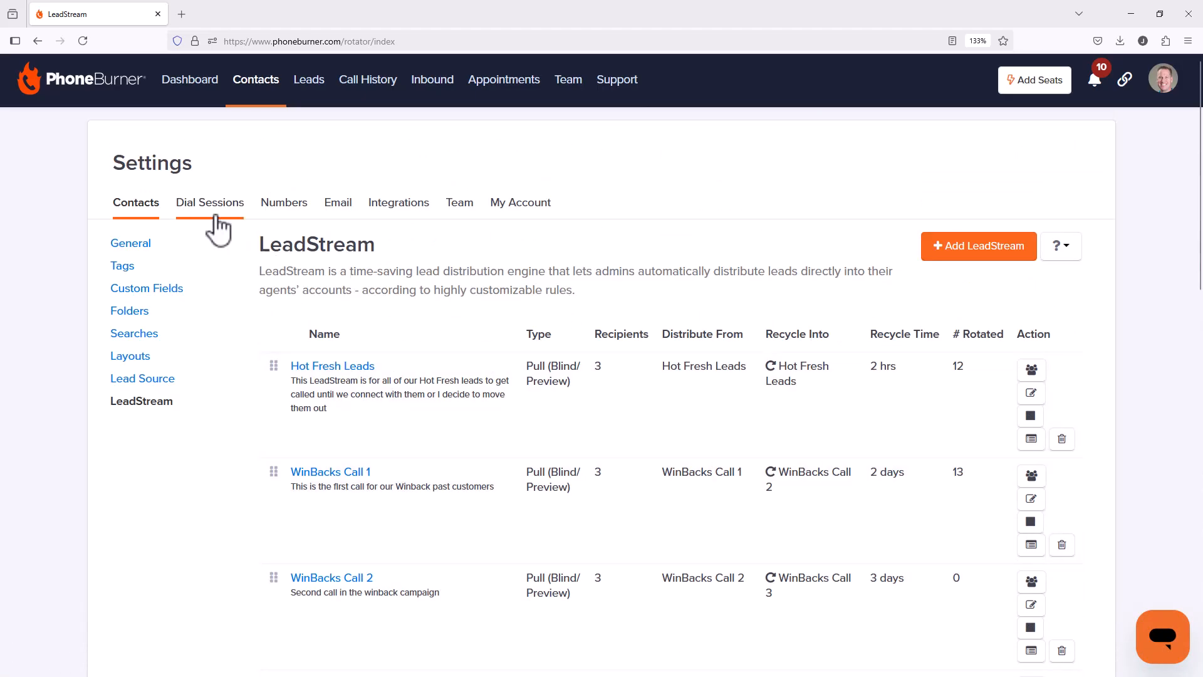
{"action": "left_click", "coordinate": [214, 221]}
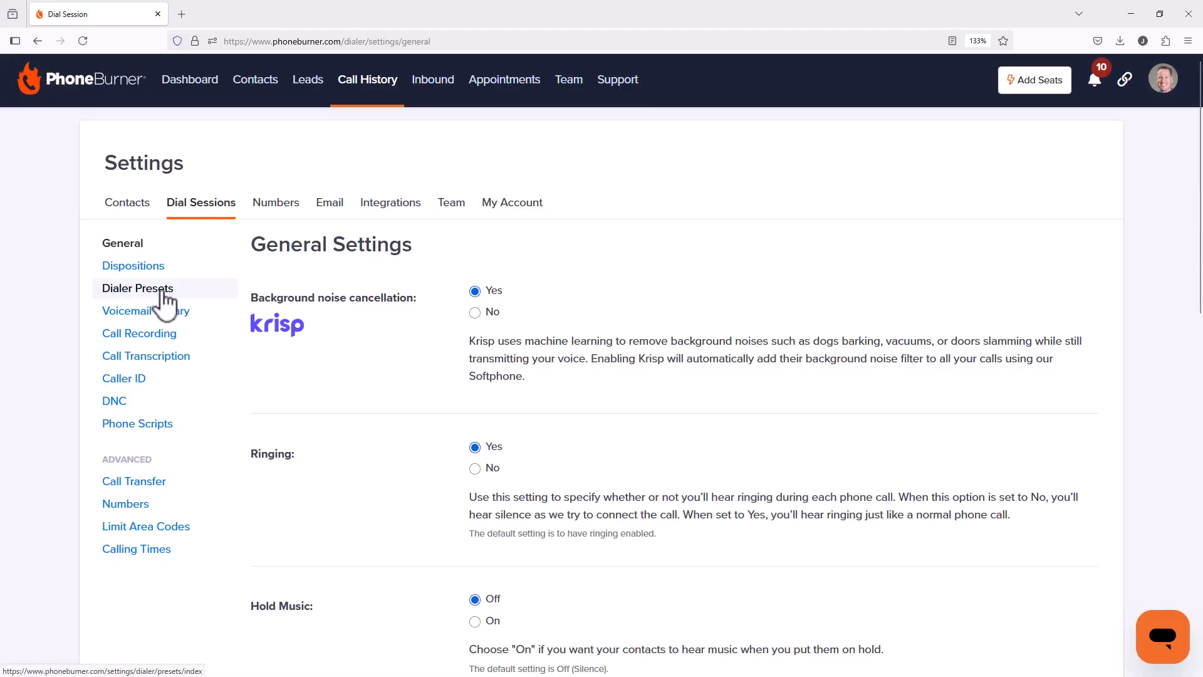
{"action": "left_click", "coordinate": [162, 289]}
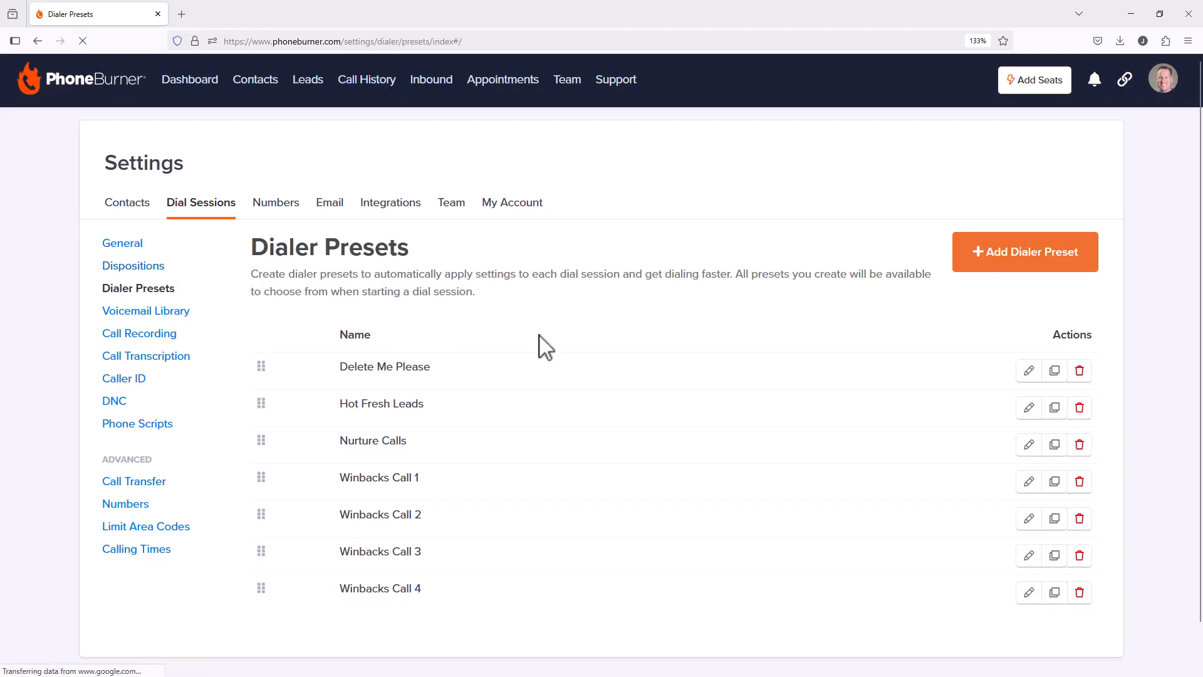
{"action": "left_click", "coordinate": [1079, 371]}
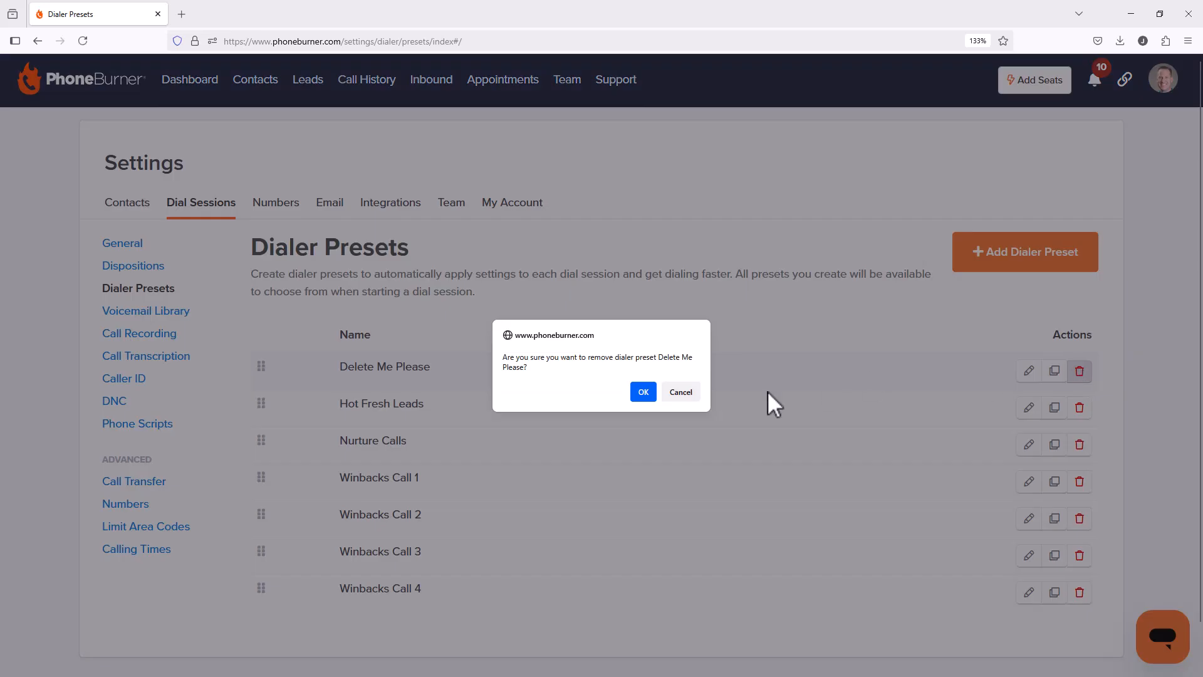
{"action": "left_click", "coordinate": [643, 391]}
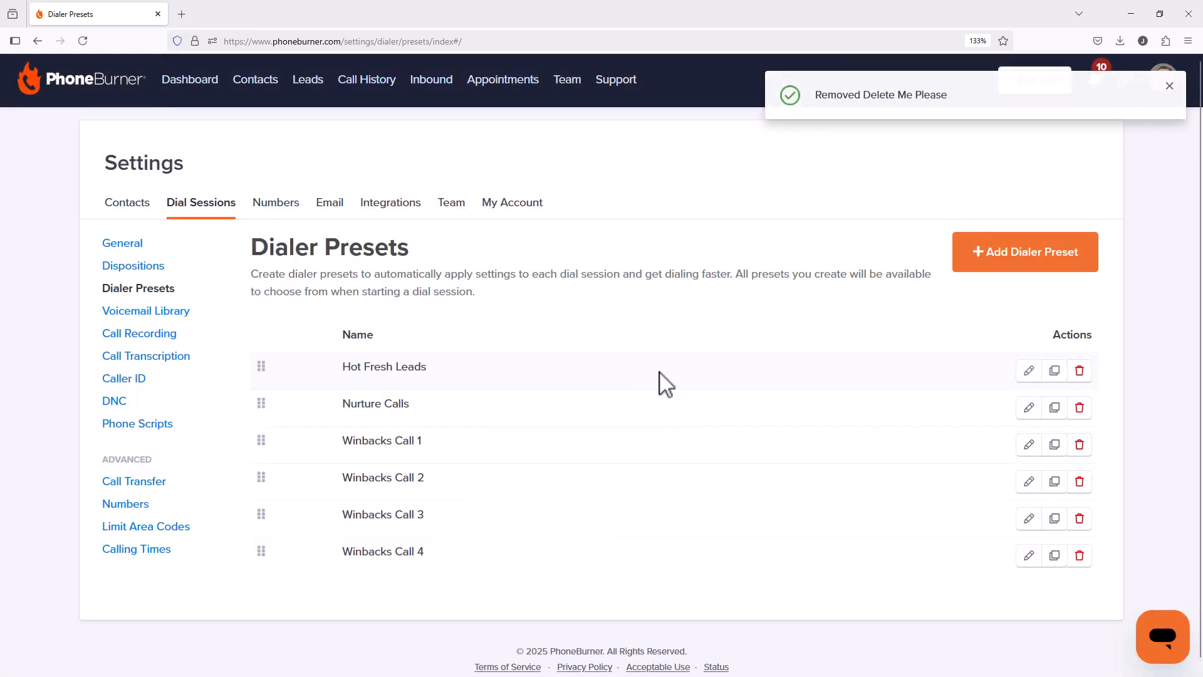
Step: Permanently delete the Delete Me Please RCV and Delete Me Please folders in the contact folder settings, and return to the LeadStream list
{"action": "left_click", "coordinate": [130, 203]}
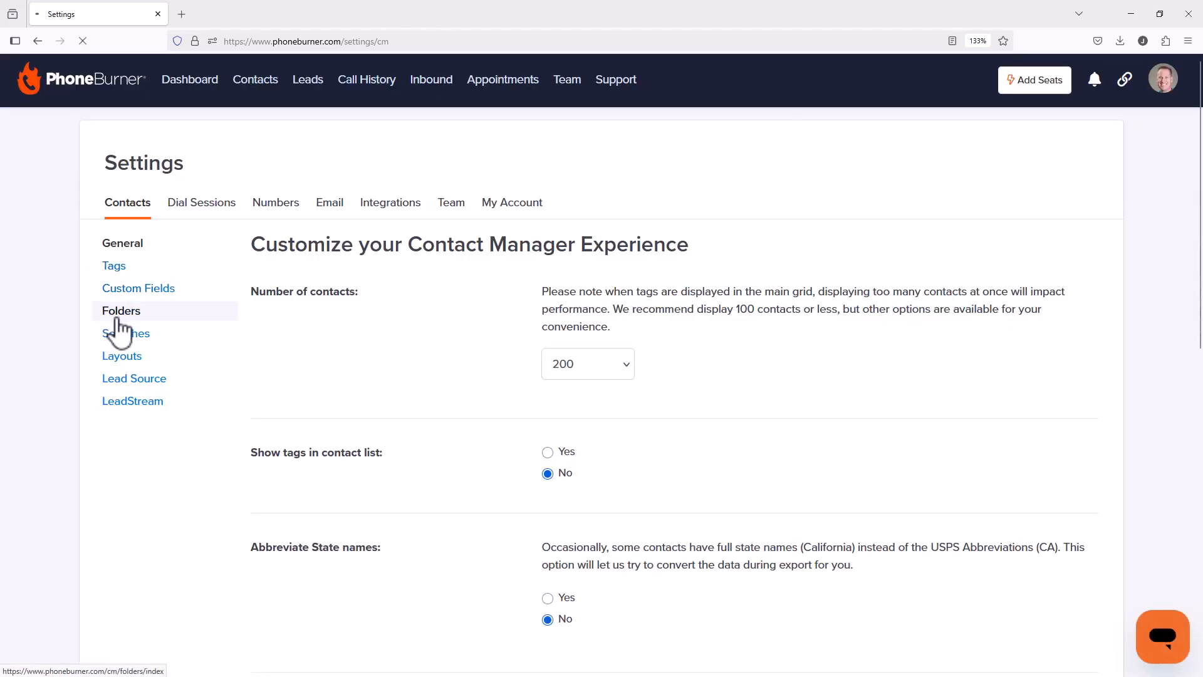
{"action": "left_click", "coordinate": [118, 317]}
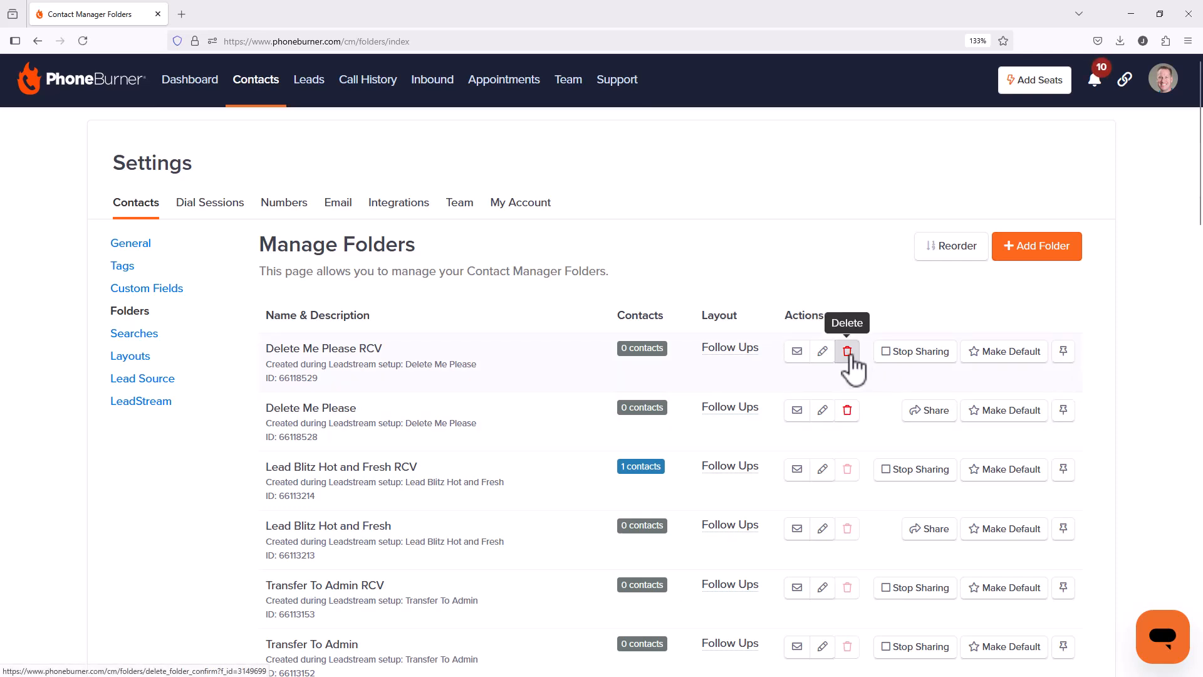
{"action": "left_click", "coordinate": [847, 352]}
{"action": "left_click", "coordinate": [693, 260]}
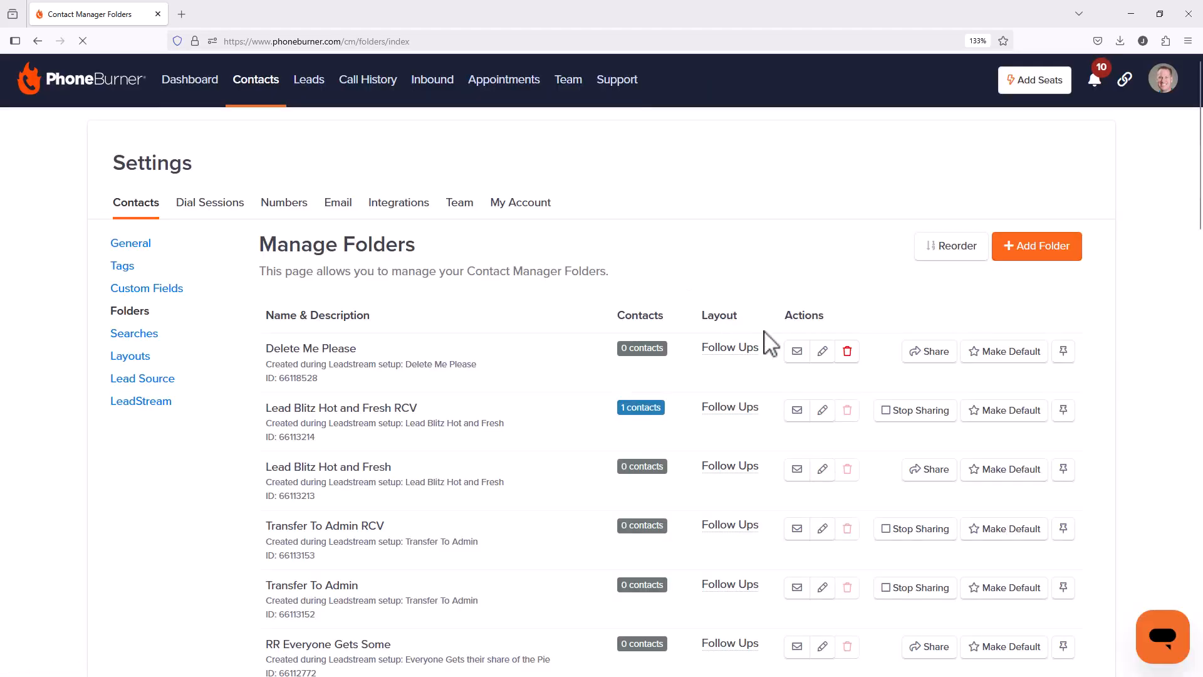
{"action": "left_click", "coordinate": [849, 354]}
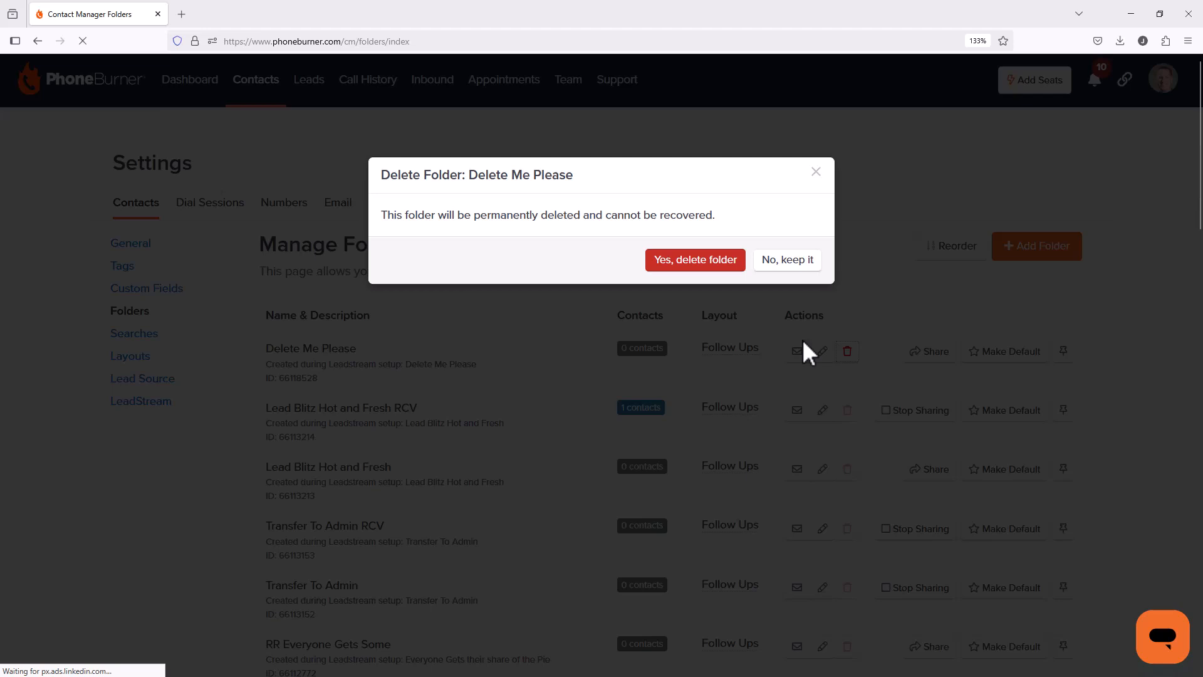
{"action": "left_click", "coordinate": [698, 262]}
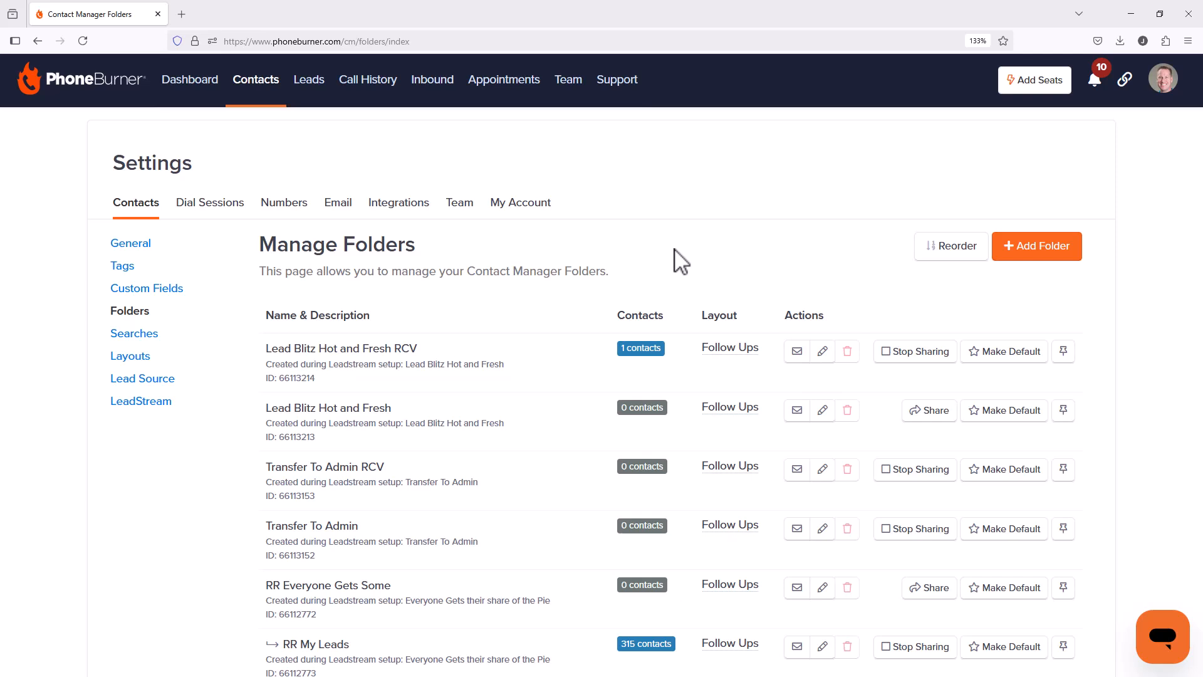
{"action": "left_click", "coordinate": [141, 411]}
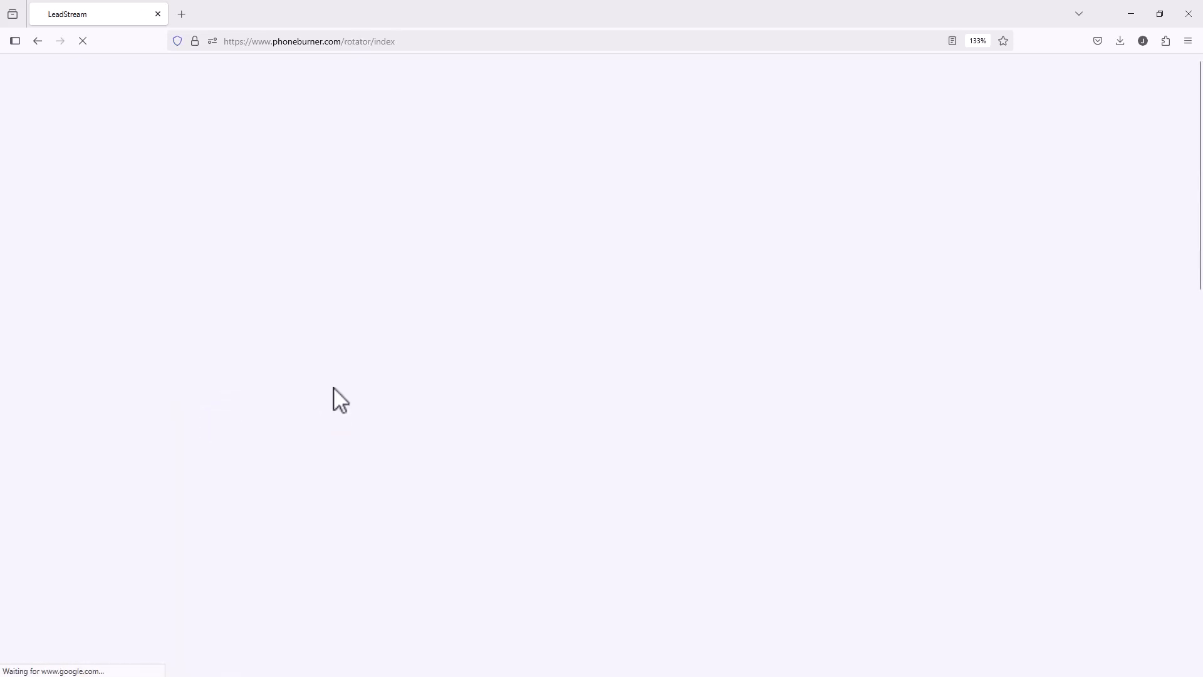